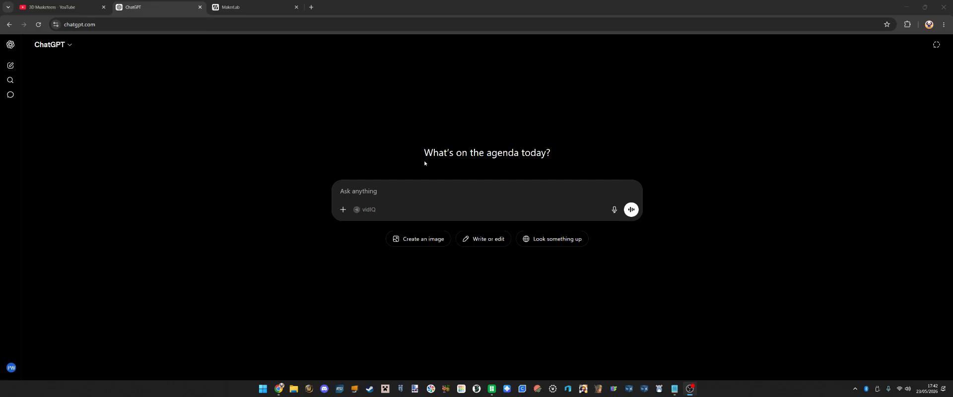
- Ask ChatGPT for an image with the prompt "cute llama 4 colour for 3d print"
click(453, 189)
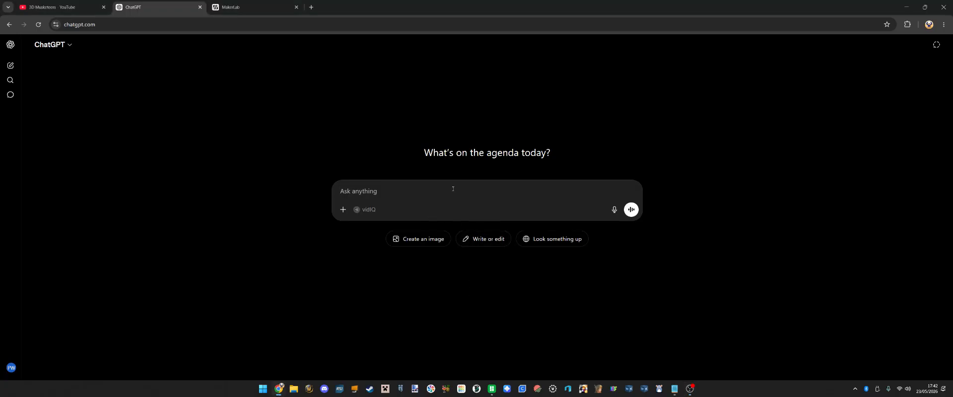
text(cute llama 4 coulour)
key(BackSpace)
key(BackSpace)
key(BackSpace)
key(BackSpace)
key(BackSpace)
key(BackSpace)
text(lour for 3d)
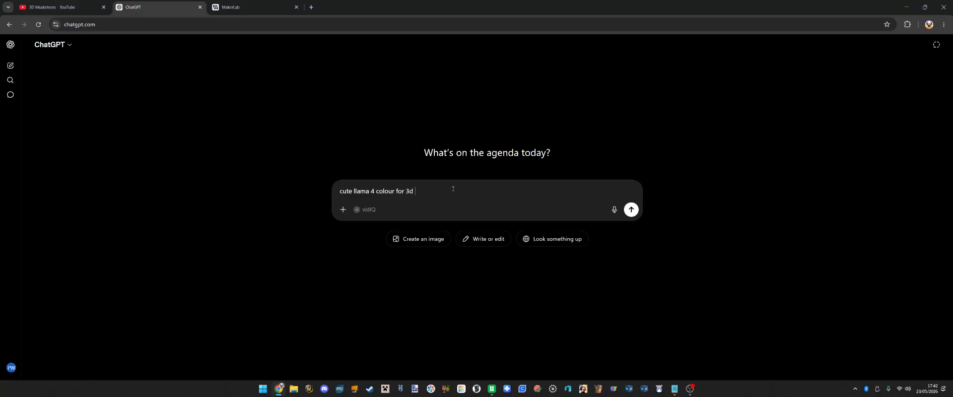
text( print)
key(Return)
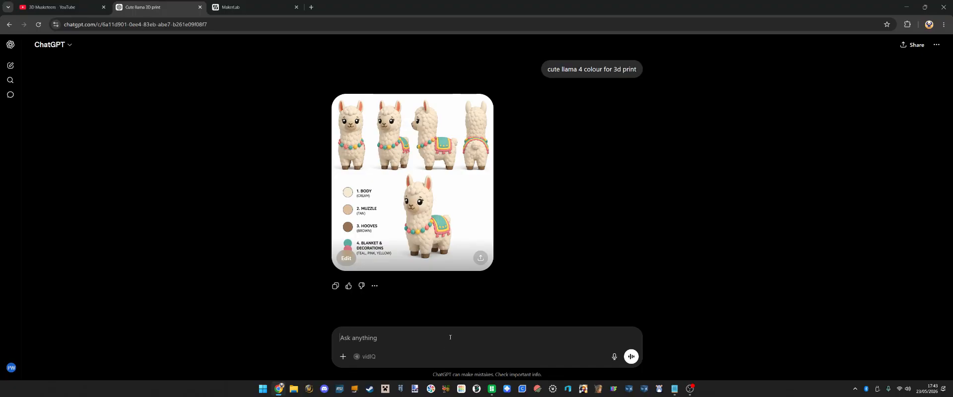
- Request a revised llama image with the prompt "remove the 3d print instructions"
text(remove the 3f)
text( print instructions)
key(Return)
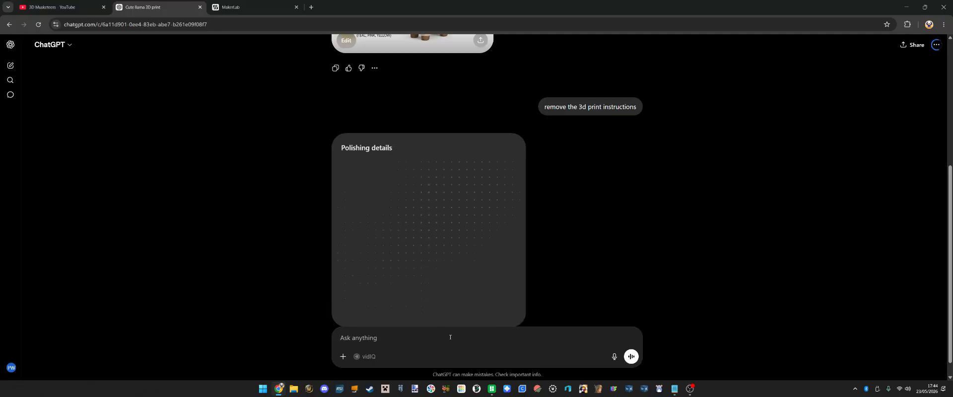
- Request a single-view version of the llama with the prompt "include only first image"
text(include only )
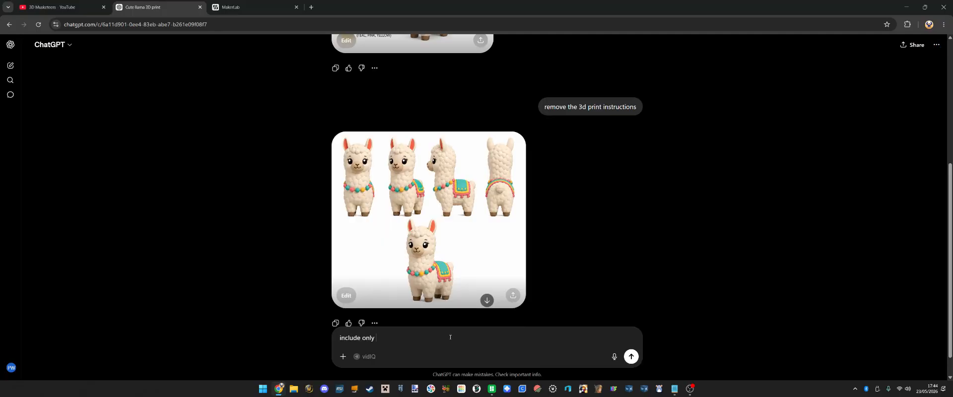
text(first image)
key(Return)
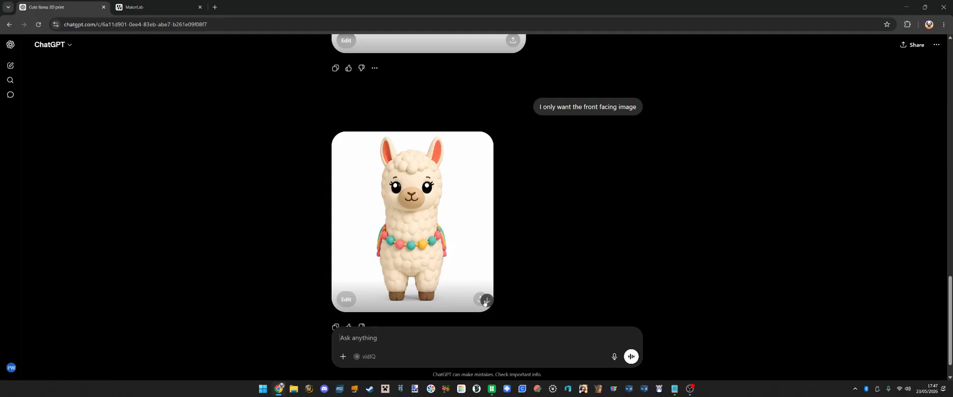
- Download the front-facing llama image and close its sharing dialog
scroll(487, 302, down, 1)
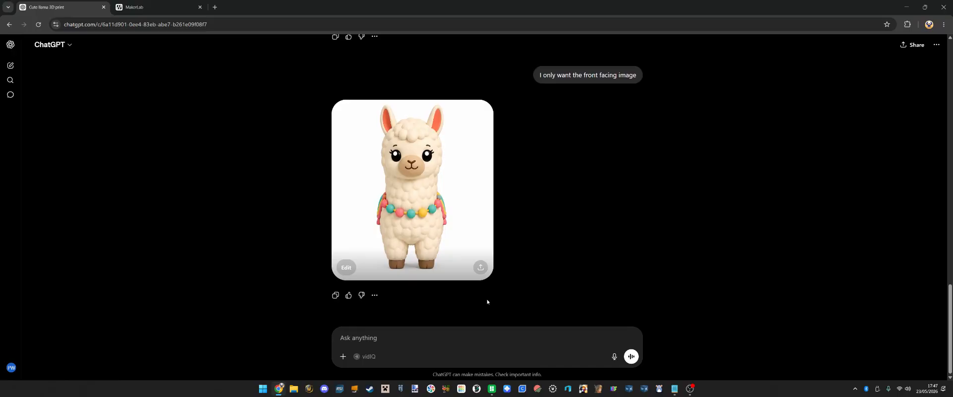
click(482, 269)
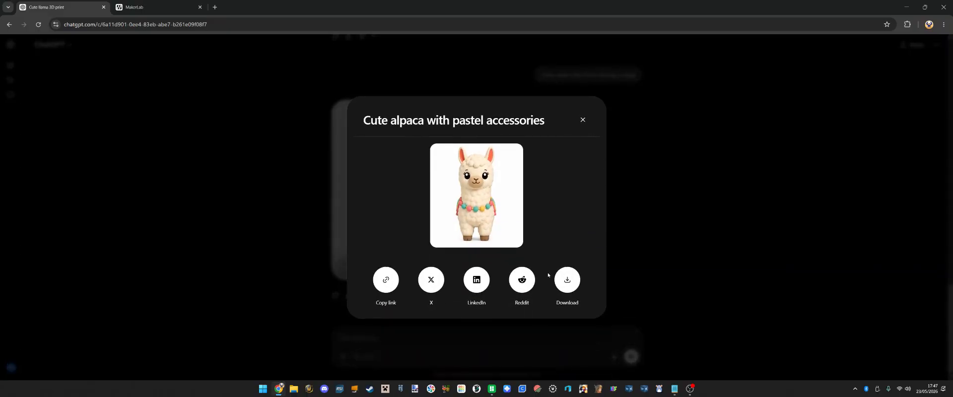
click(567, 282)
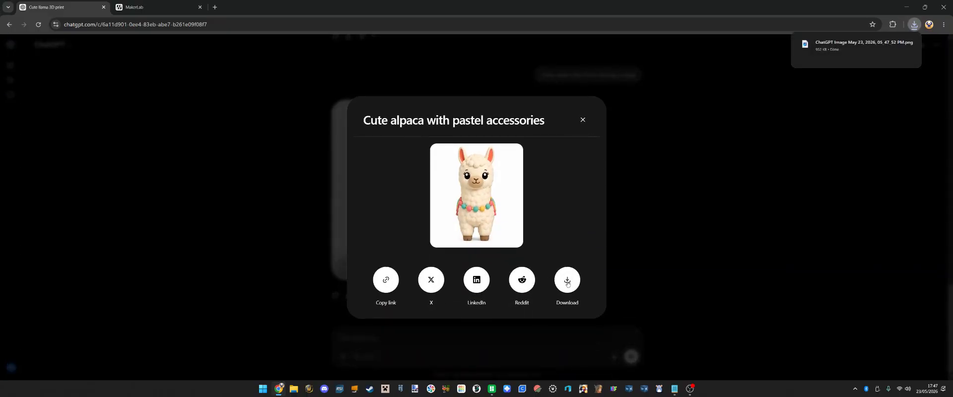
click(581, 120)
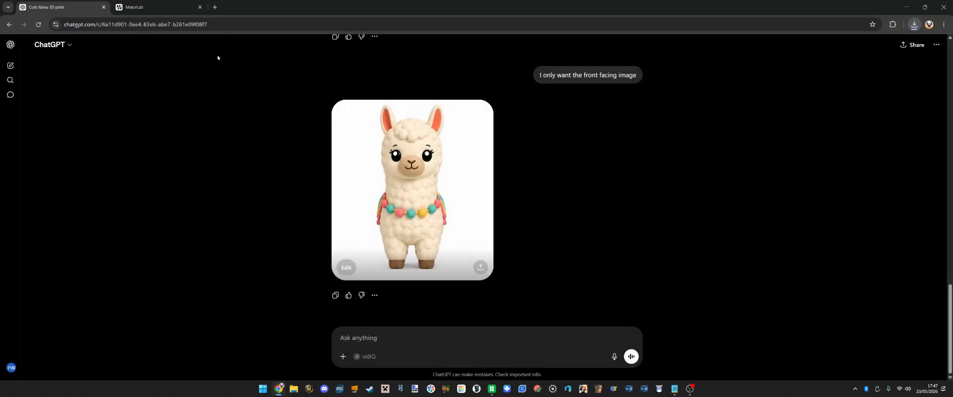
- Switch to MakerLab and open the Image to 3D Model tool
click(169, 7)
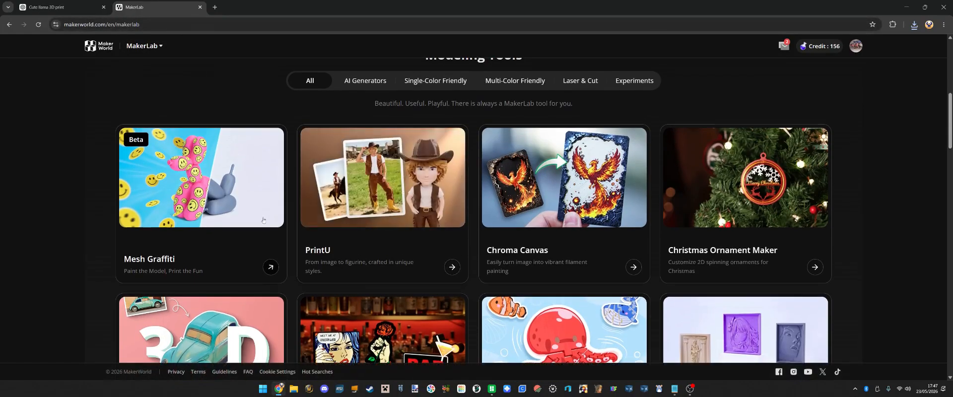
scroll(263, 220, down, 3)
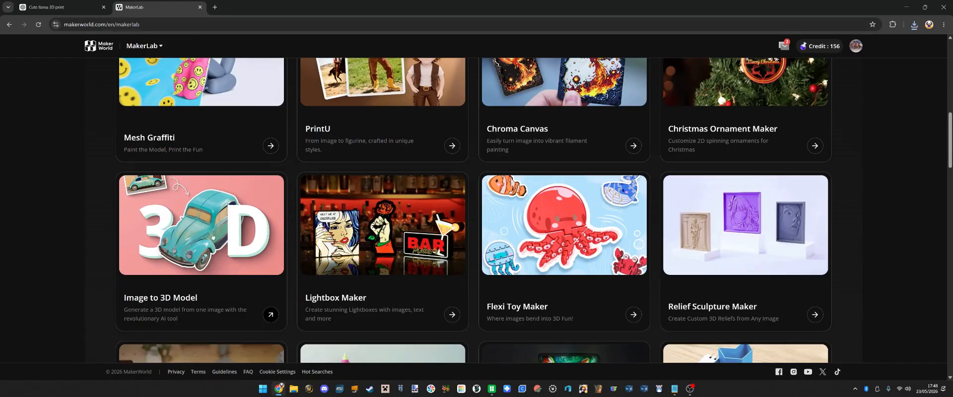
click(204, 251)
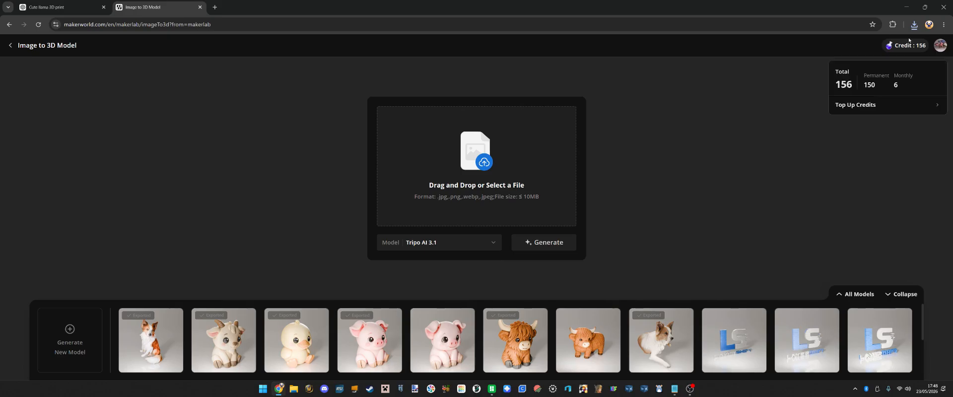
- Upload the downloaded llama image and generate a 3D model from it with Tripo AI 3.1
click(914, 25)
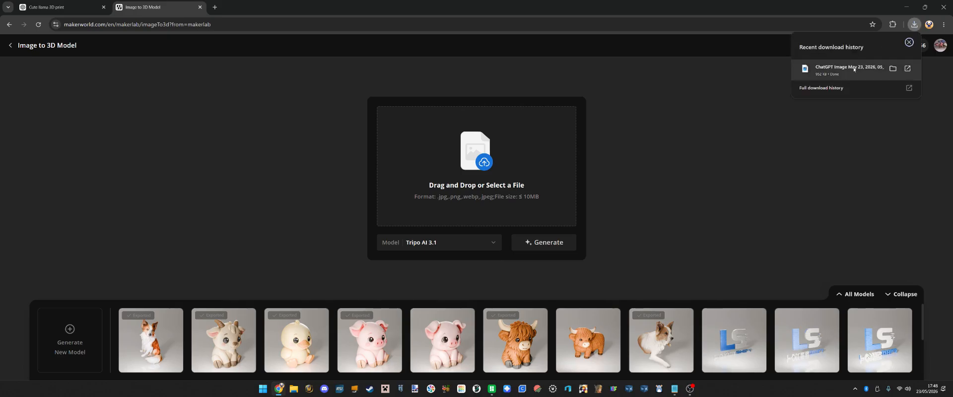
drag(853, 69, 496, 160)
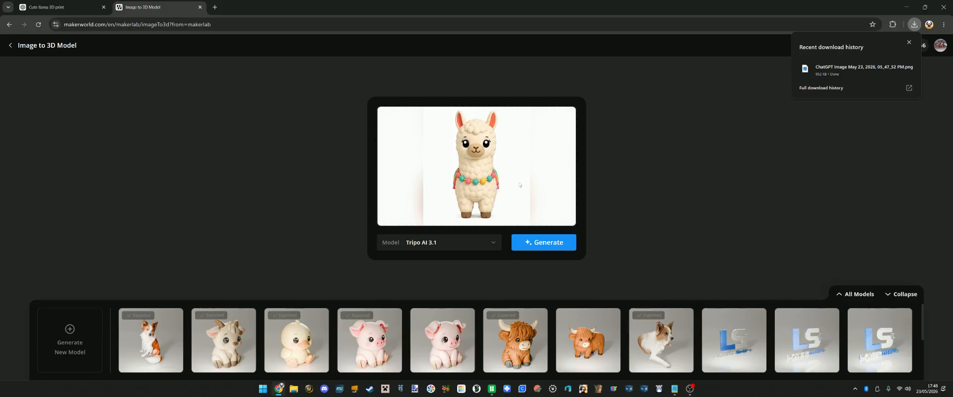
click(549, 248)
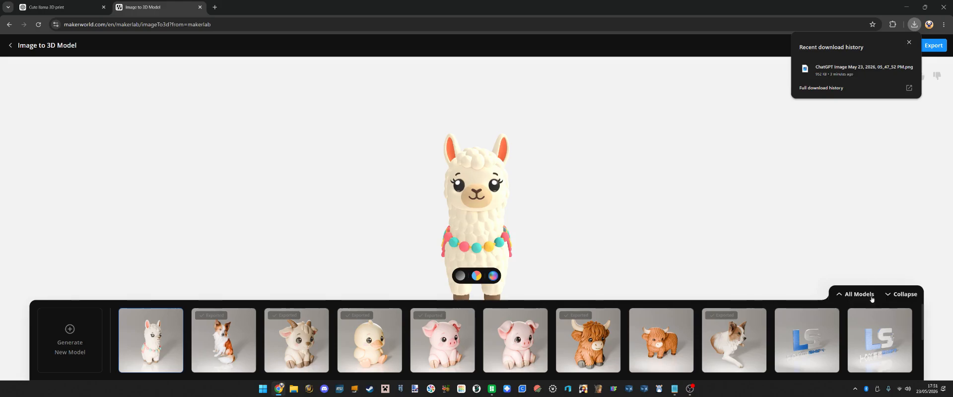
- Collapse the model list, inspect the generated llama and dismiss the recent download history
click(902, 295)
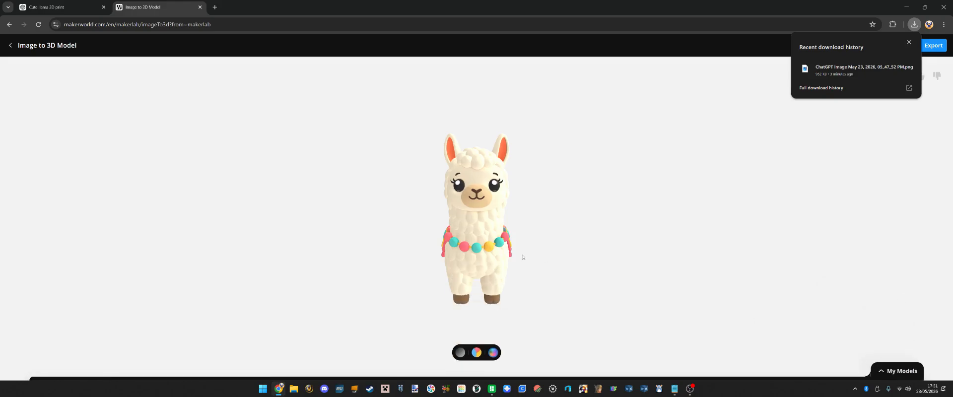
mouse_move(512, 257)
mouse_down()
mouse_move(400, 247)
mouse_move(560, 258)
mouse_move(661, 250)
mouse_move(421, 263)
mouse_move(513, 262)
mouse_up()
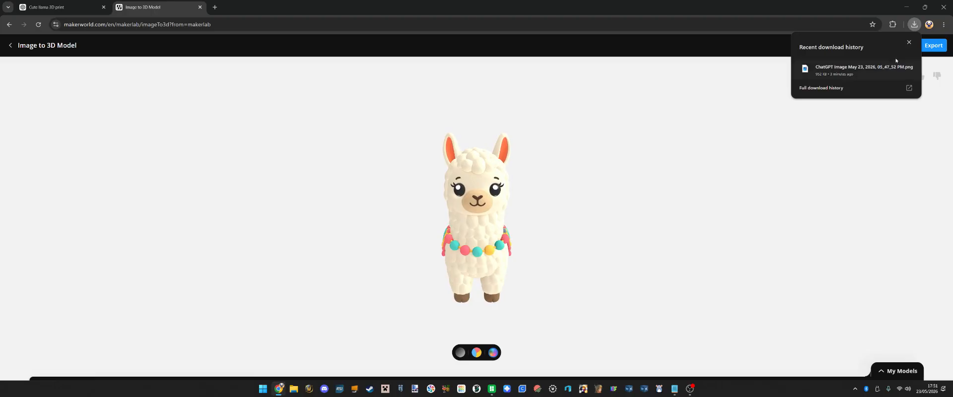
click(908, 43)
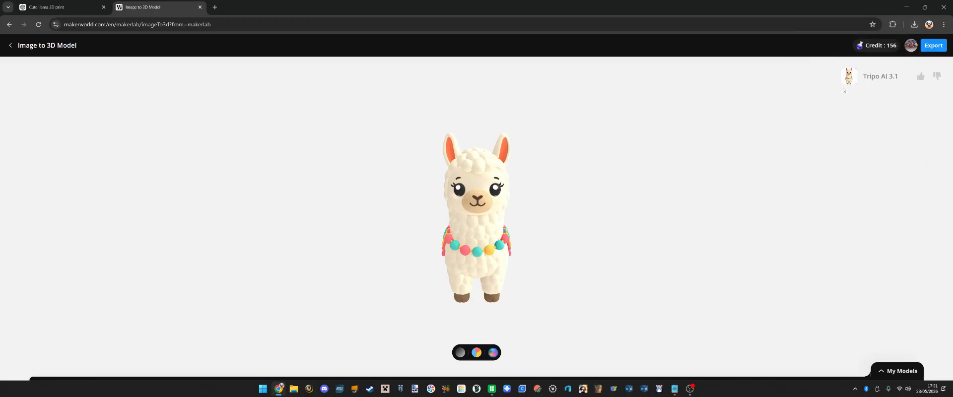
- Export the llama model for the X2D printer with a 0.4 nozzle, accepting the credit cost, and download it as 3MF
click(933, 45)
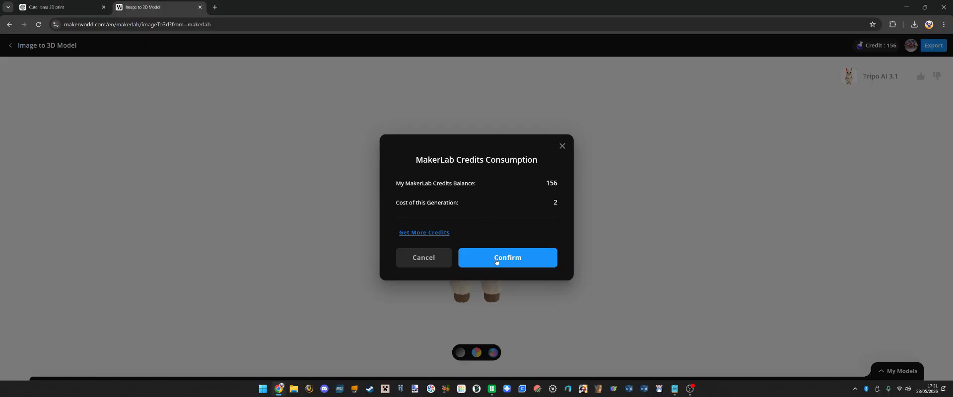
click(496, 258)
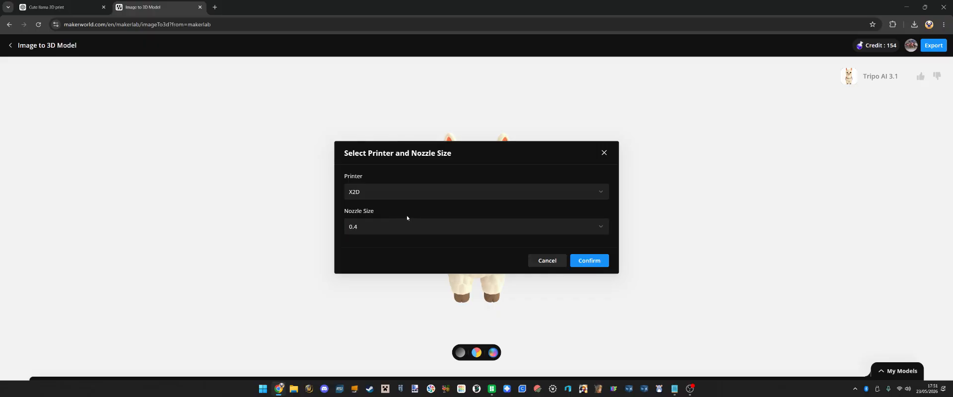
click(588, 261)
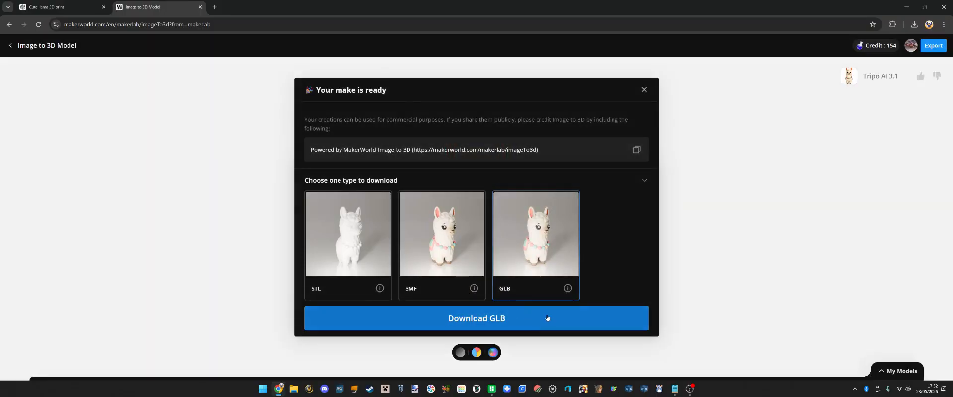
click(446, 293)
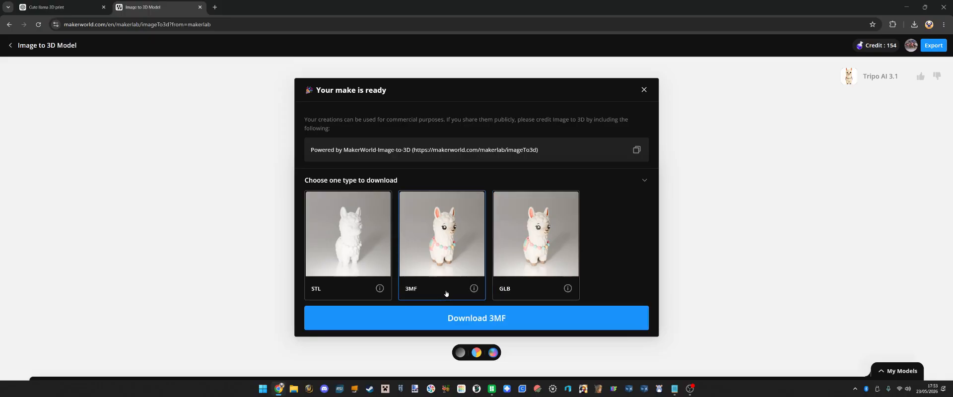
click(470, 326)
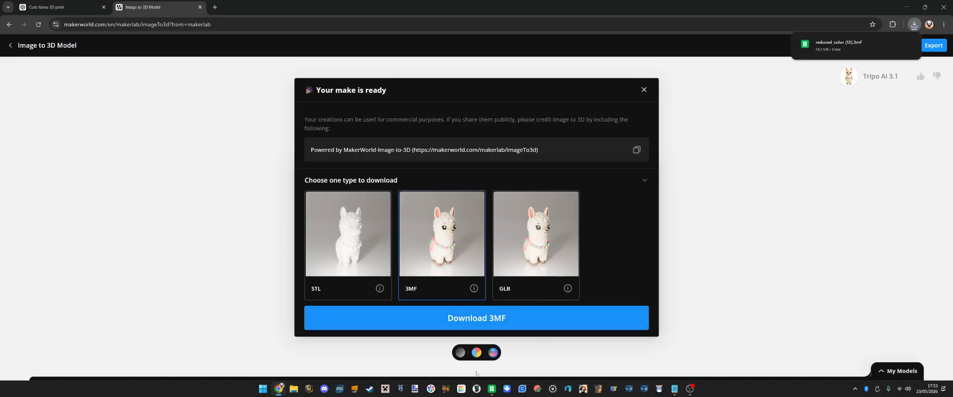
- Switch to Bambu Studio and open the project "reduced_color (12)" from the Downloads folder
click(494, 390)
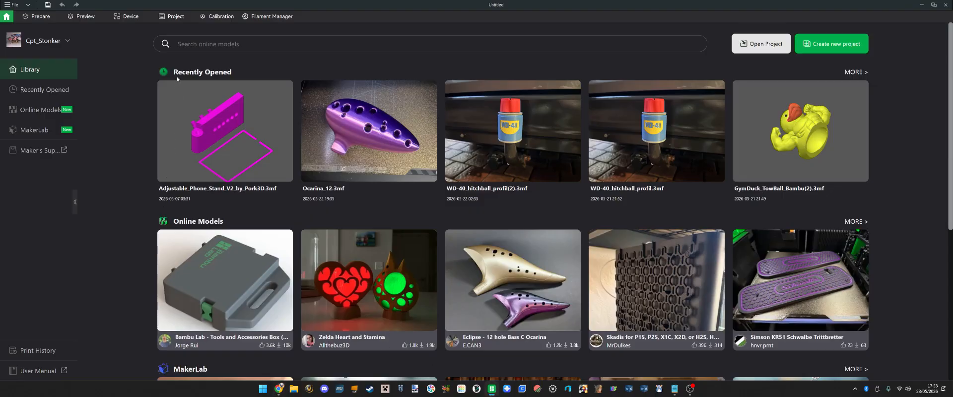
click(12, 4)
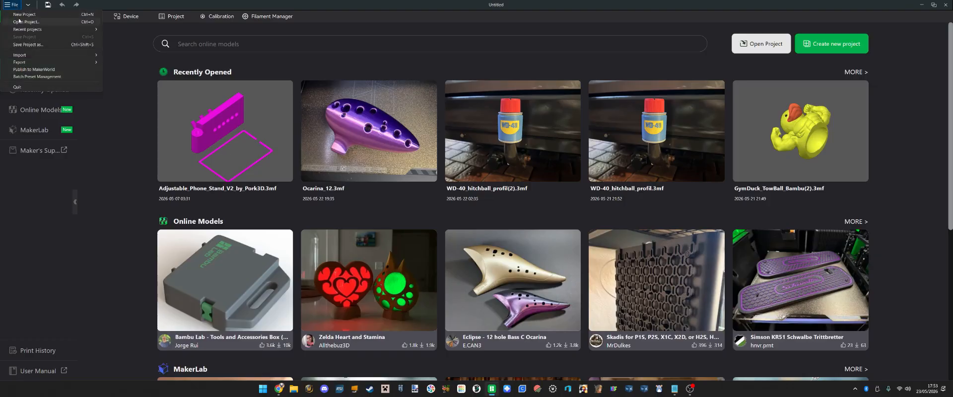
click(23, 21)
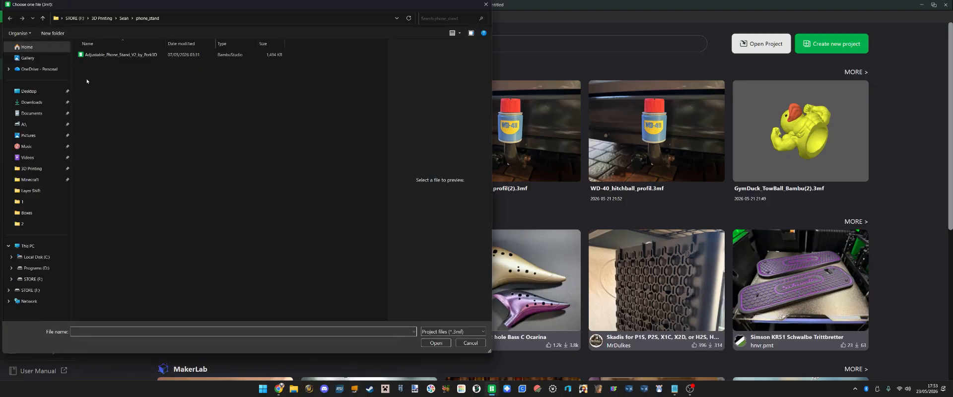
click(32, 102)
click(109, 92)
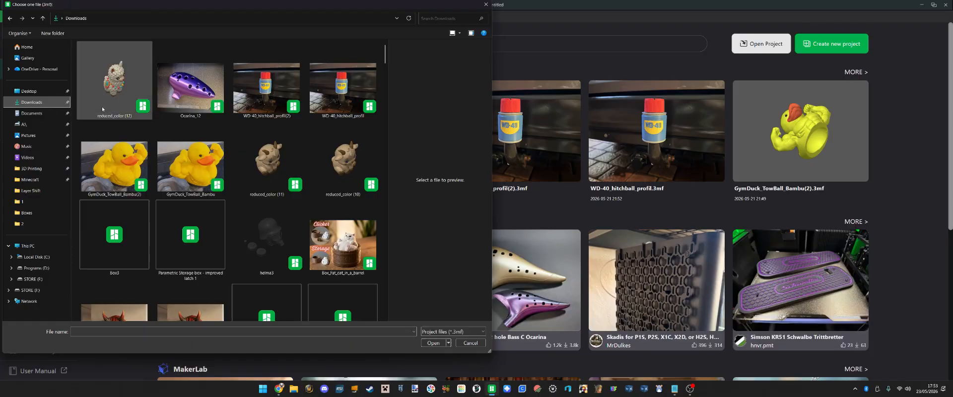
click(433, 343)
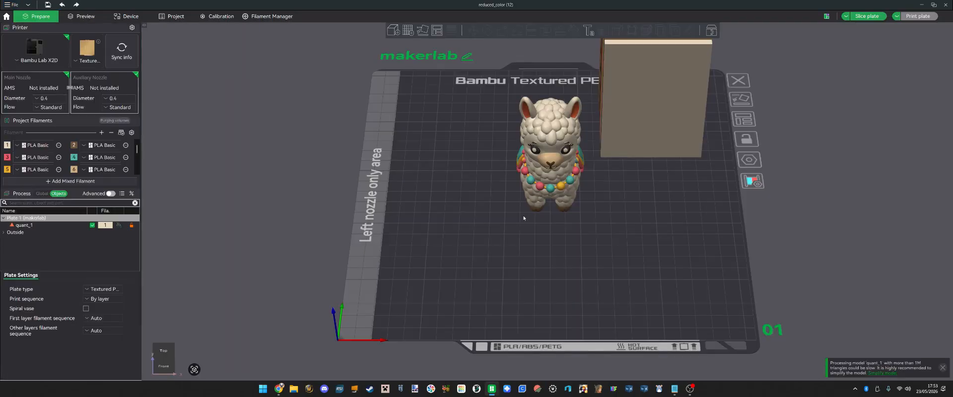
- Examine the coloured llama model and its prime tower from the front and the side
drag(622, 200, 623, 191)
right_drag(593, 194, 598, 257)
scroll(546, 173, up, 5)
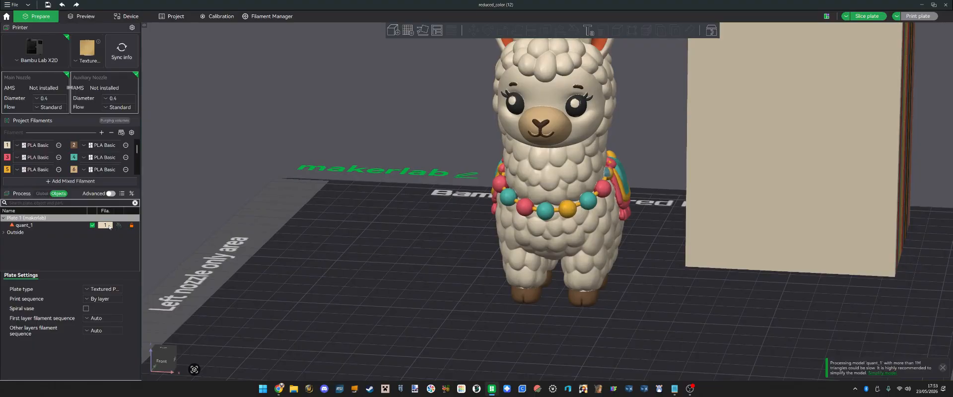
drag(319, 264, 349, 267)
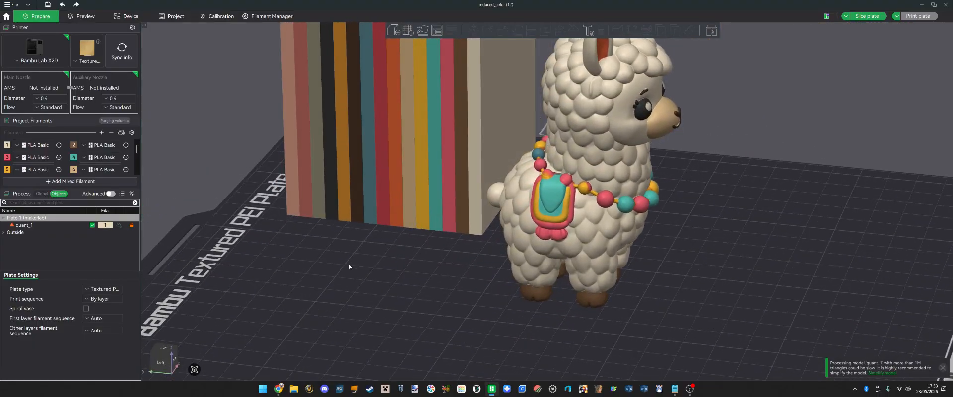
drag(596, 236, 537, 161)
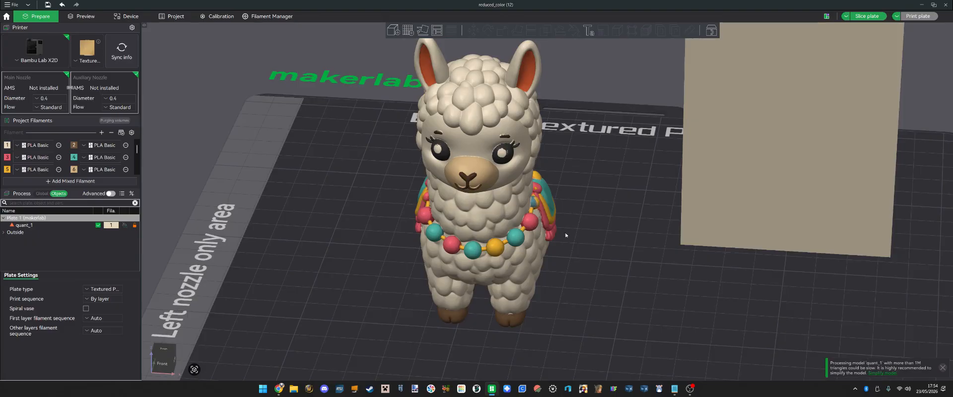
drag(565, 235, 578, 204)
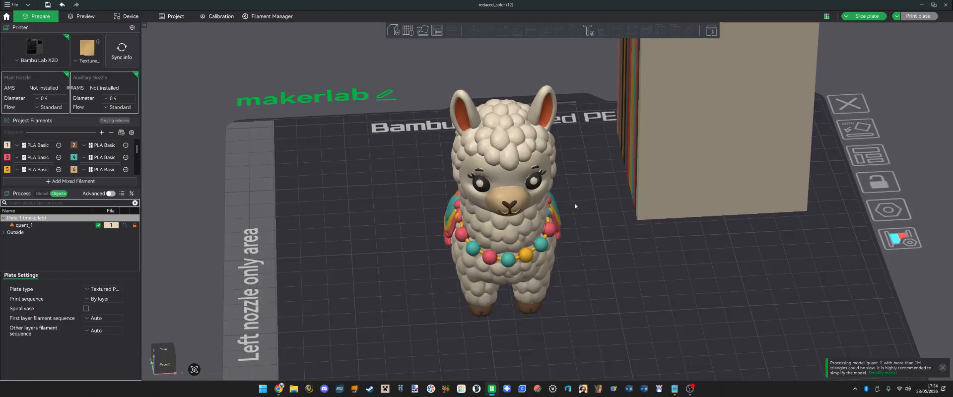
drag(576, 242, 521, 228)
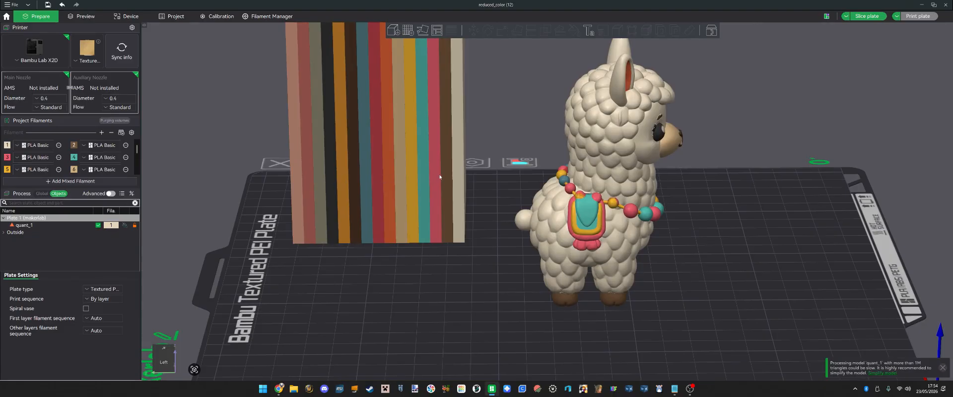
drag(718, 243, 691, 245)
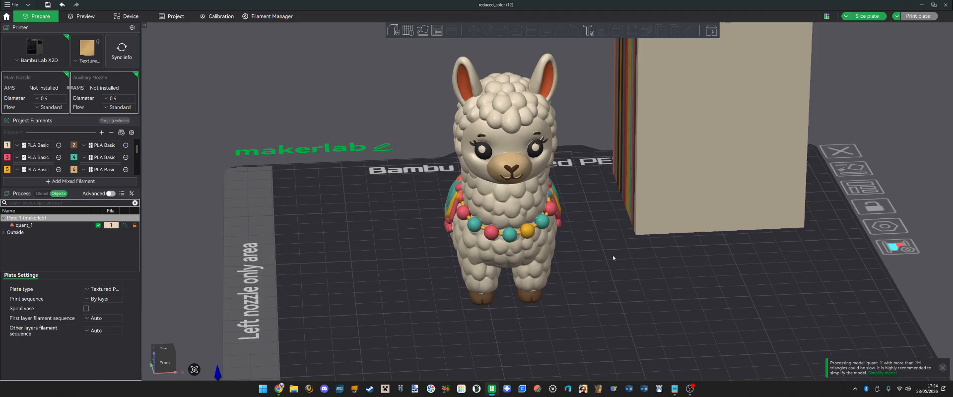
drag(609, 251, 658, 267)
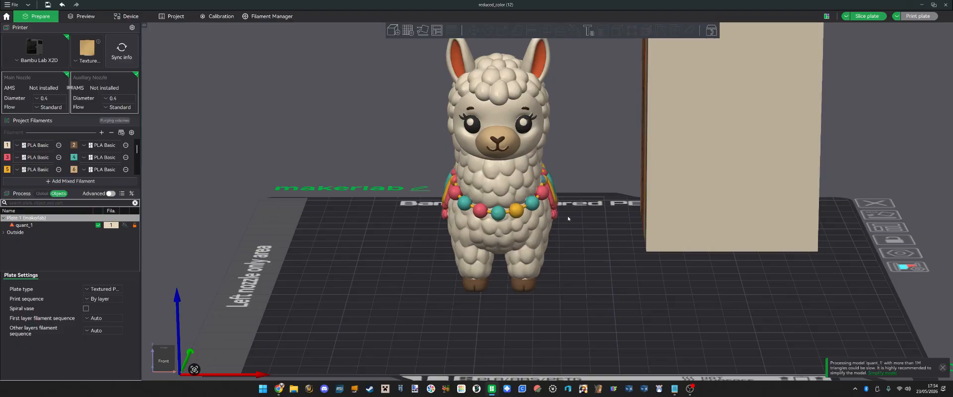
drag(568, 218, 545, 223)
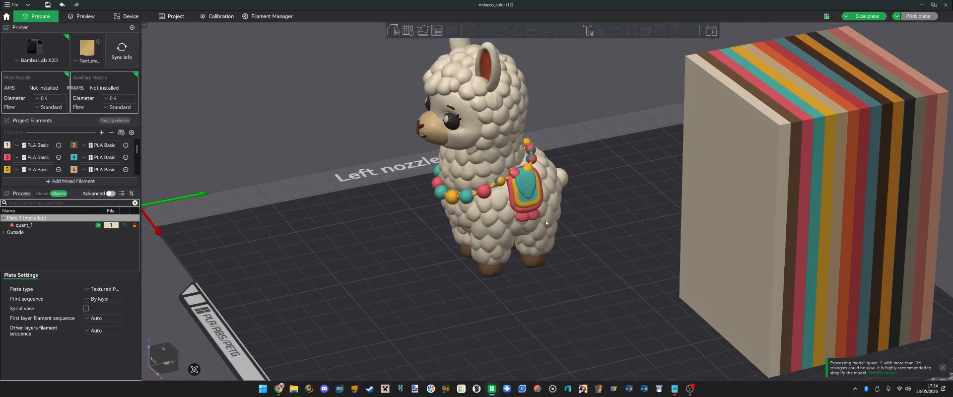
click(529, 202)
key(c)
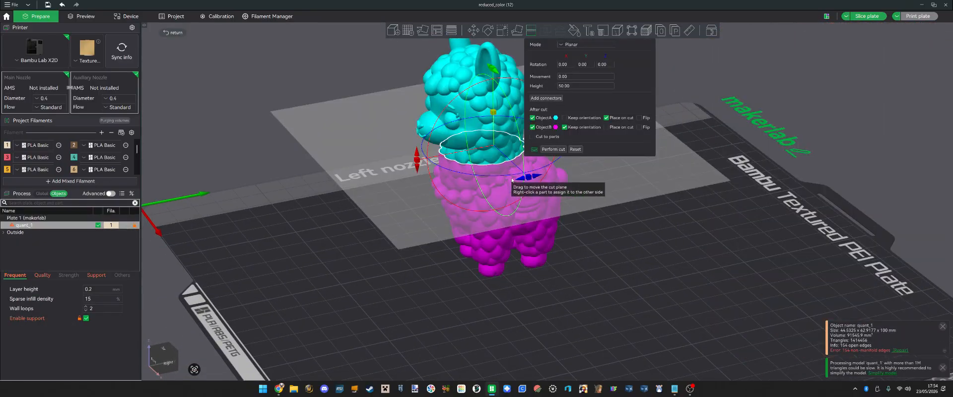
drag(418, 159, 494, 109)
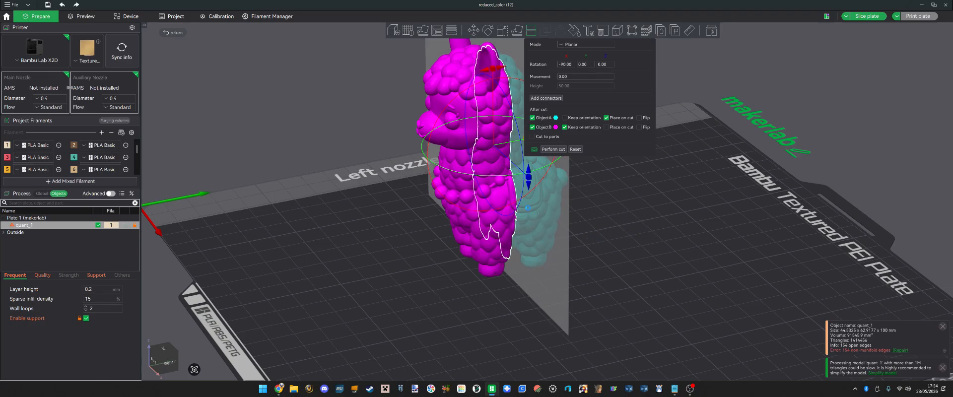
key(Escape)
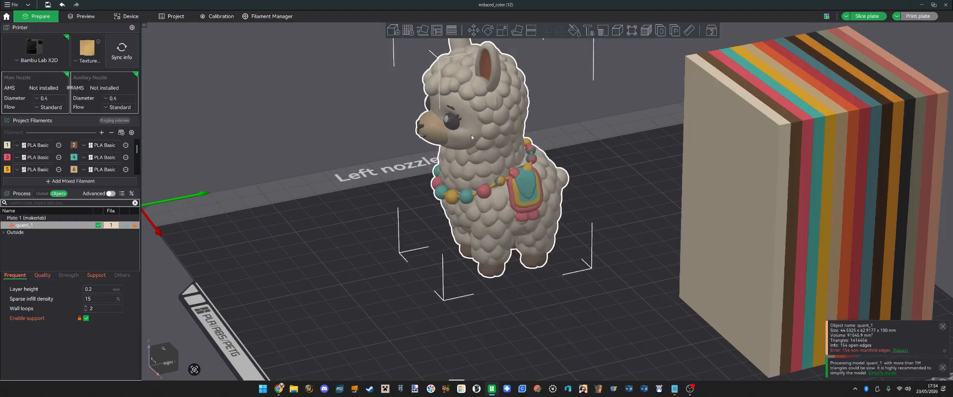
- Move the standing llama freehand a short way closer to the front edge of the build plate
drag(518, 278, 604, 278)
click(618, 282)
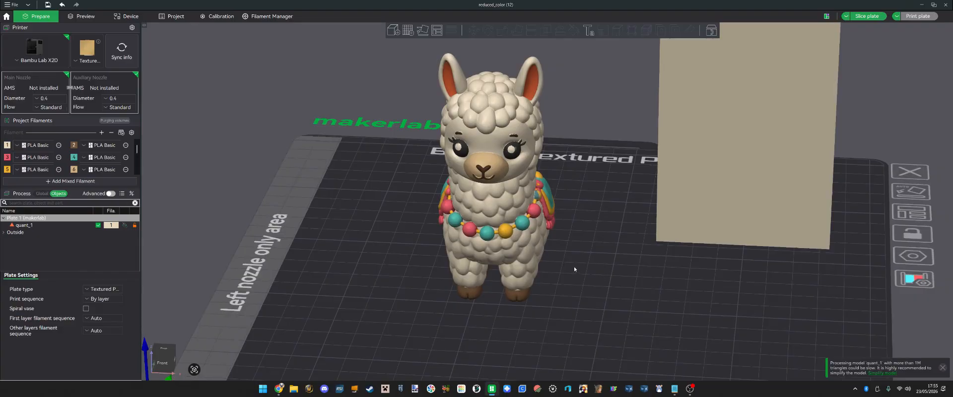
drag(530, 249, 495, 281)
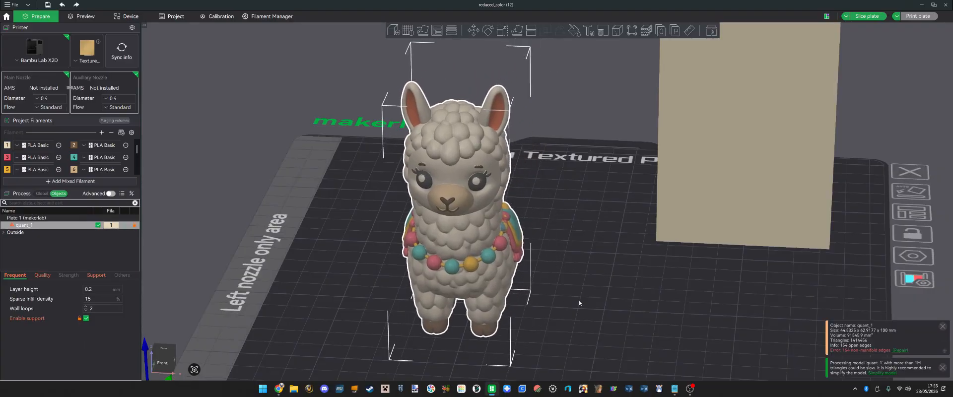
drag(579, 299, 579, 297)
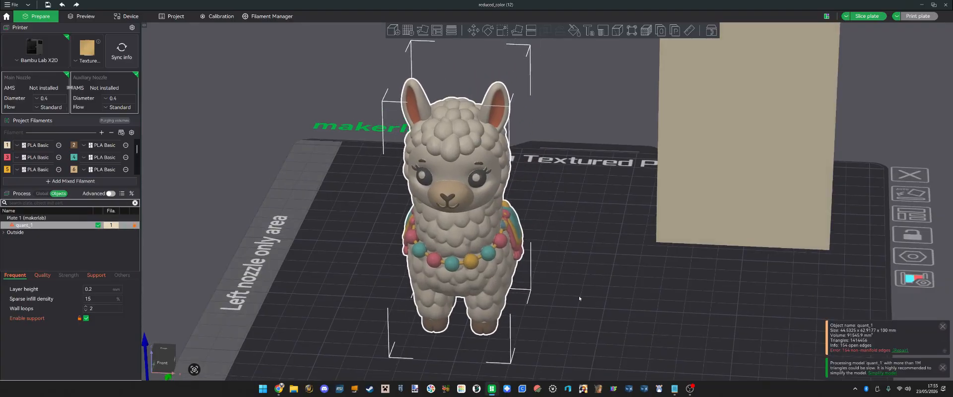
- Rotate the llama -90° about the X axis so it lies on its back
drag(595, 271, 577, 267)
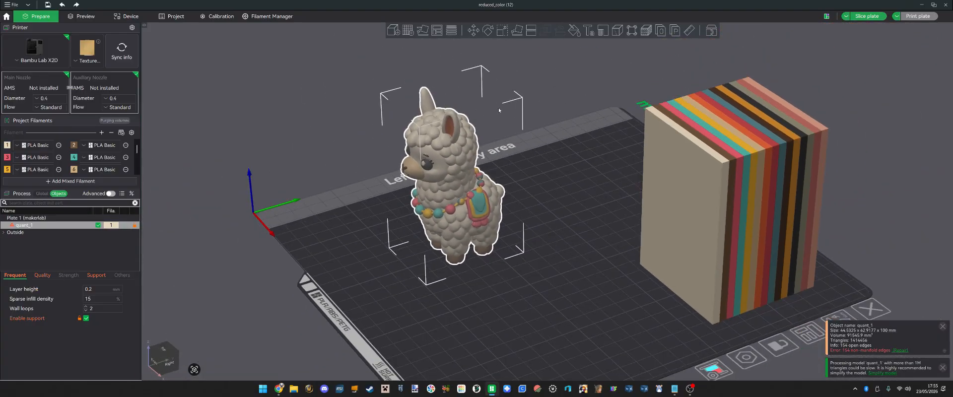
click(488, 82)
click(461, 125)
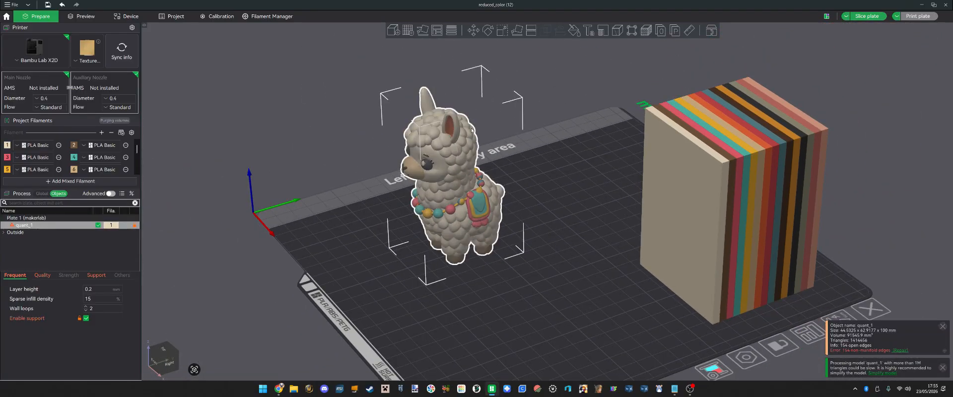
click(487, 31)
drag(391, 185, 475, 148)
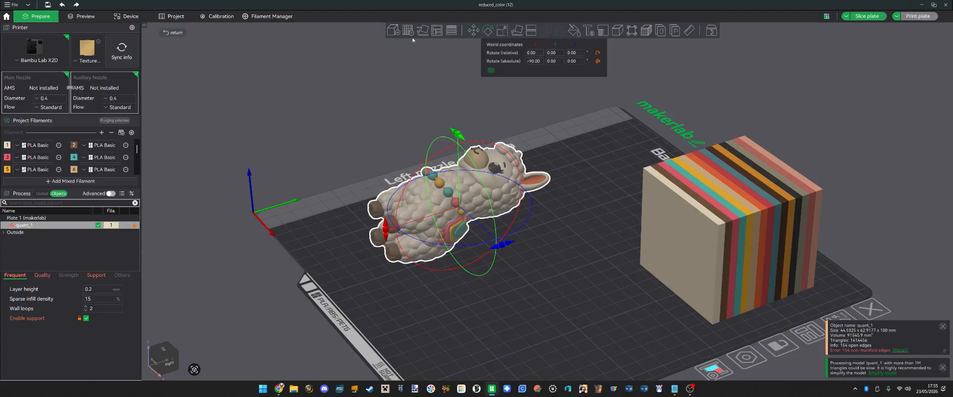
- Lower the lying llama into the build plate to a Z position of about -0.41 mm
click(472, 31)
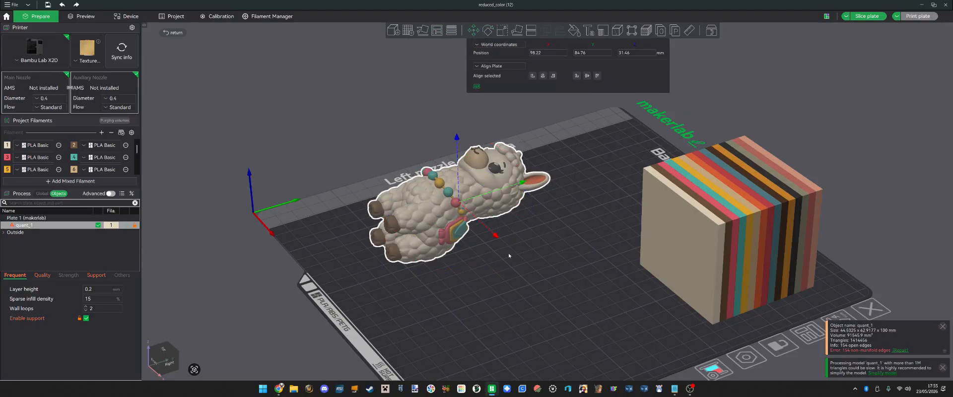
drag(509, 256, 488, 183)
drag(464, 128, 462, 182)
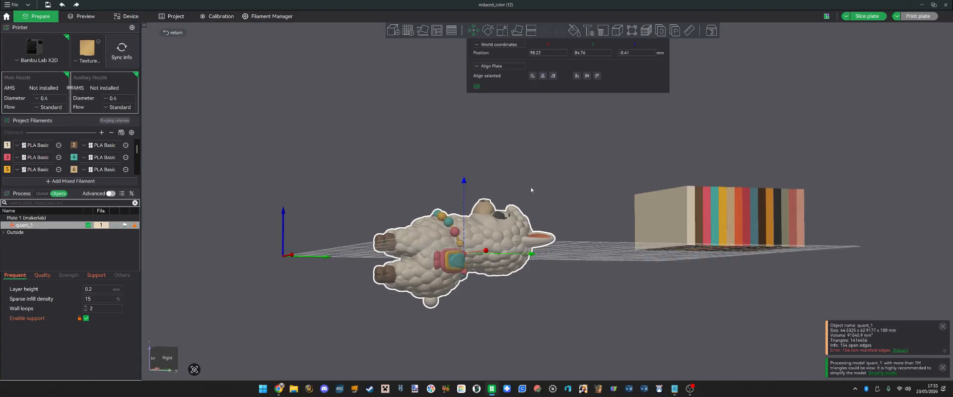
drag(531, 189, 529, 190)
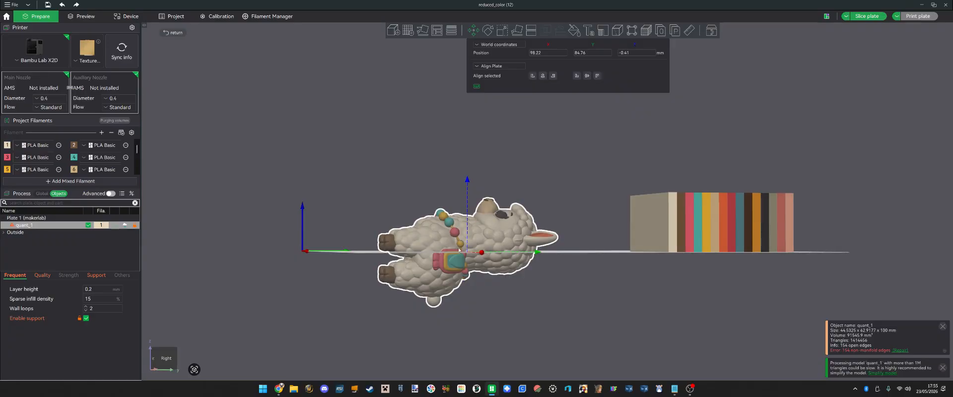
drag(480, 290, 513, 306)
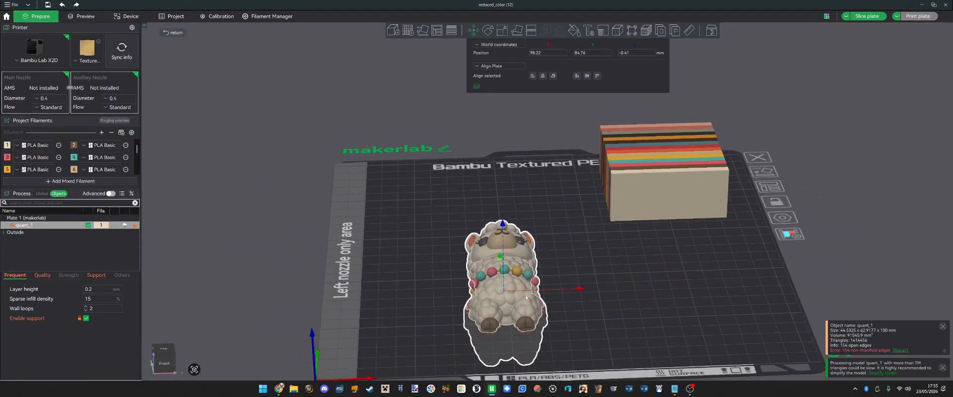
click(589, 269)
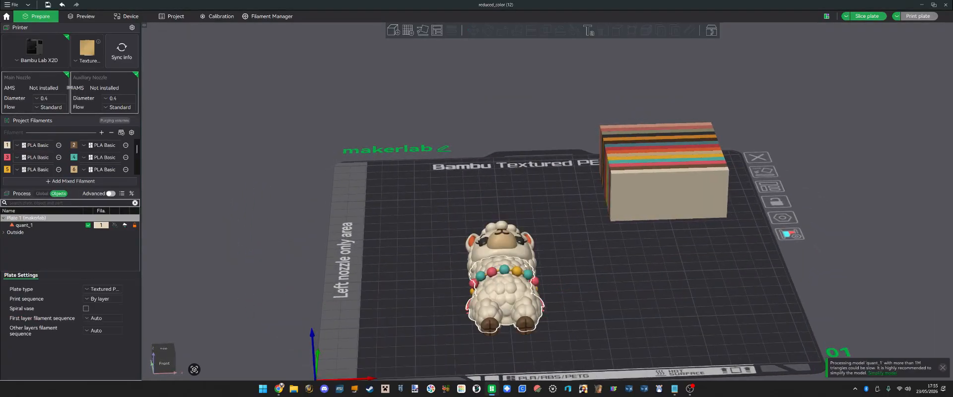
- Add a cylinder to the llama as a negative part and accept the per-object settings notice
right_click(523, 254)
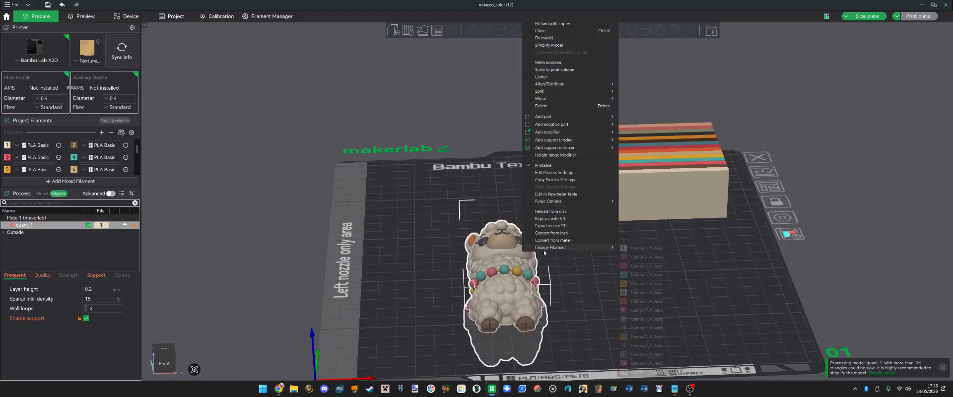
mouse_move(569, 128)
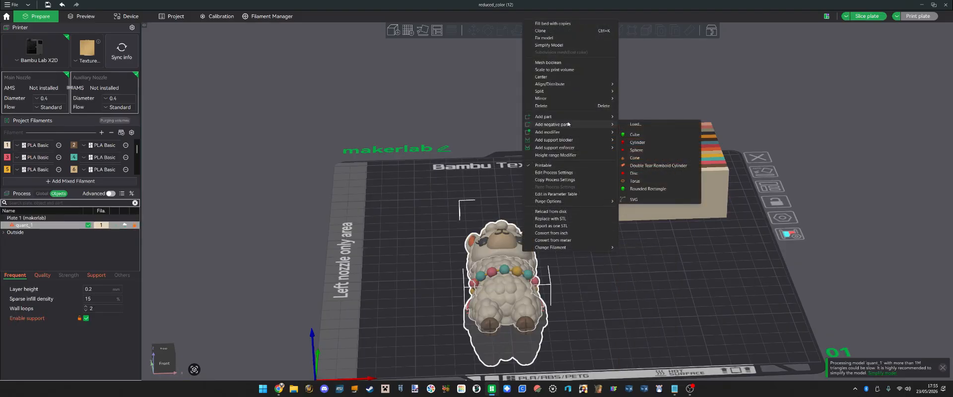
click(637, 143)
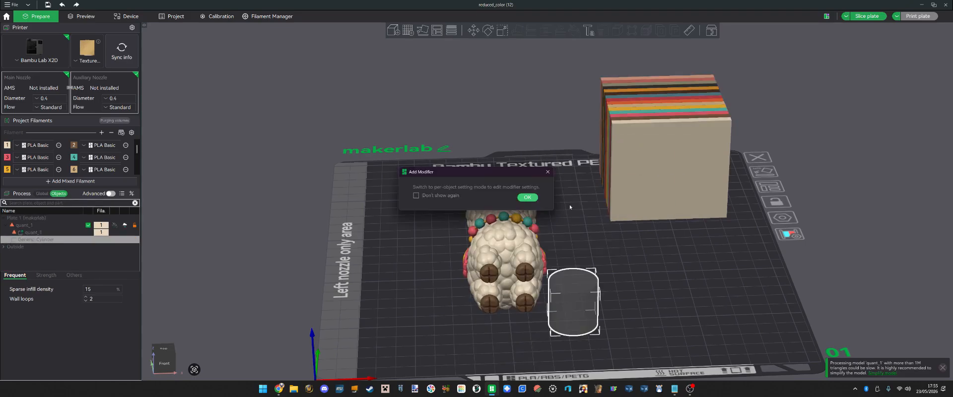
click(529, 198)
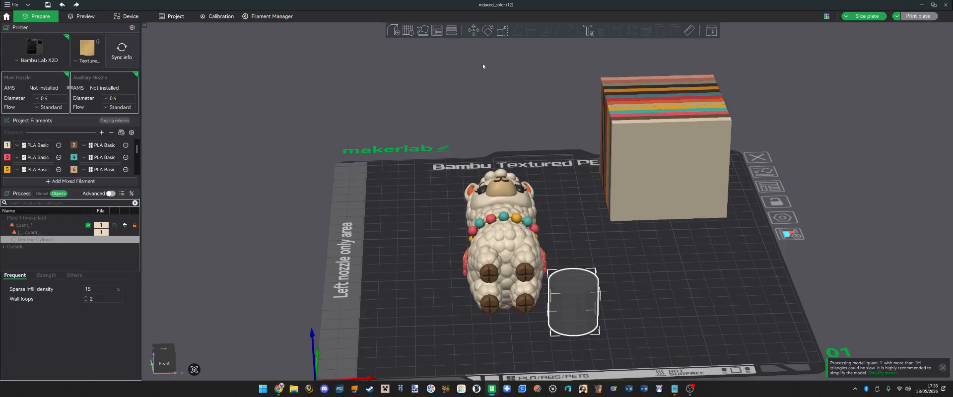
- Scale the negative cylinder uniformly to a size of 6.4 mm
click(502, 31)
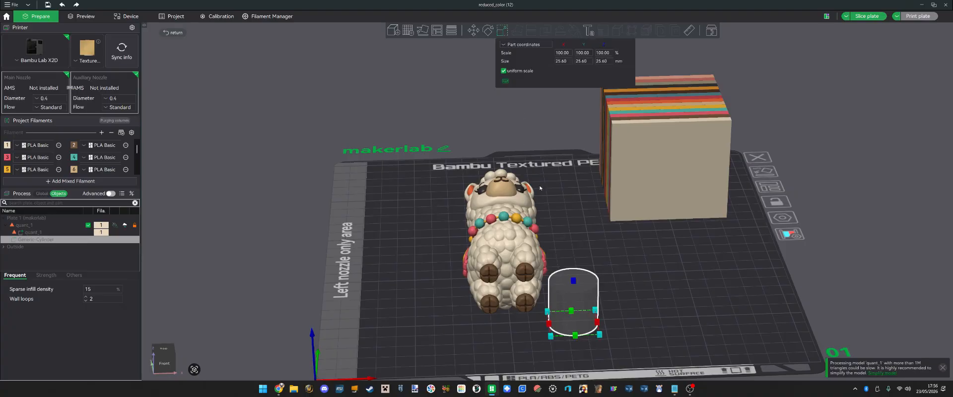
click(568, 62)
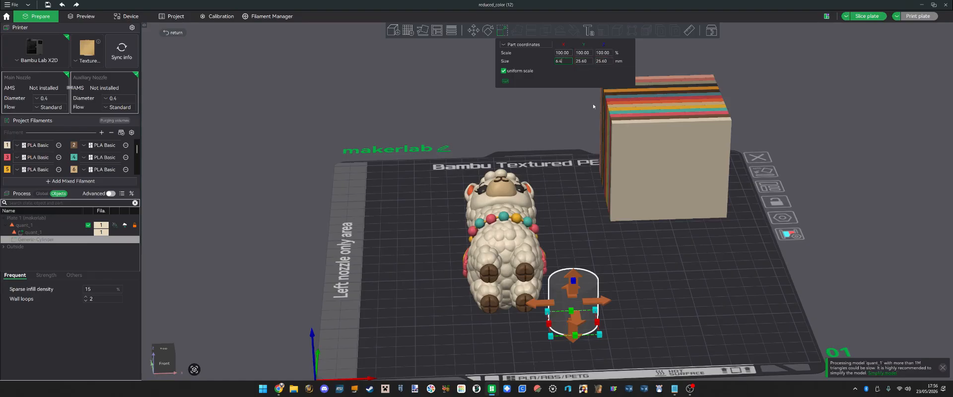
key(Return)
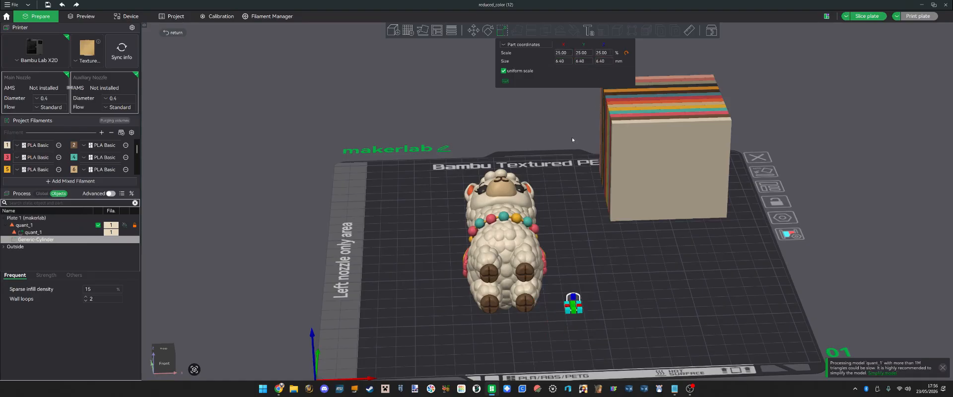
- Turn off uniform scaling and set the negative cylinder's height to 3.2 mm
click(504, 71)
click(601, 61)
mouse_move(585, 308)
mouse_down()
mouse_move(605, 303)
mouse_move(596, 301)
mouse_up()
click(600, 62)
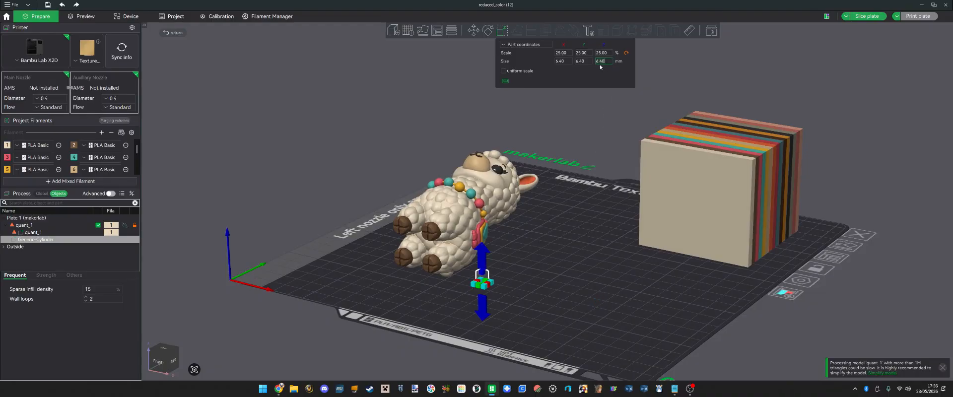
text(3.2)
key(Return)
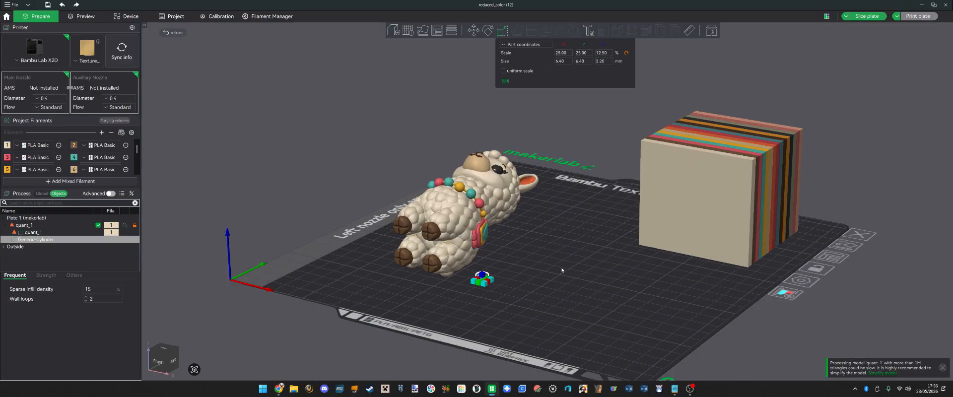
- Move the negative cylinder onto the middle of the llama's body, at about X 98.70 and Y 63.29 mm
key(1)
middle_drag(570, 286, 604, 188)
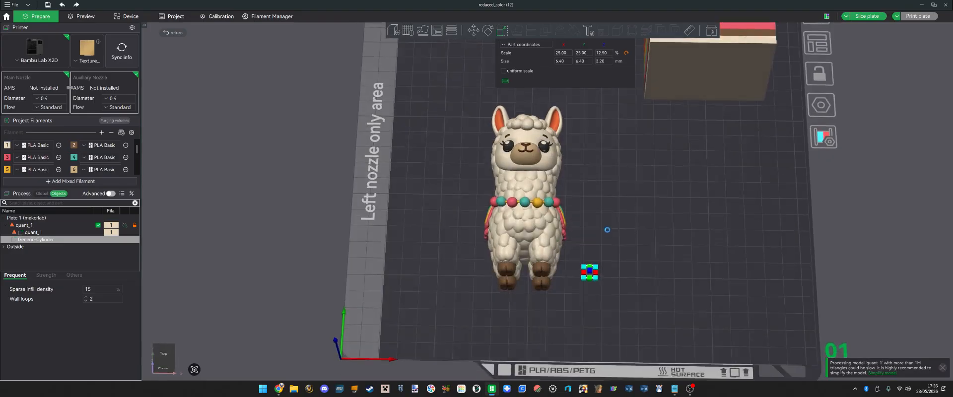
drag(602, 236, 577, 213)
middle_drag(578, 214, 557, 279)
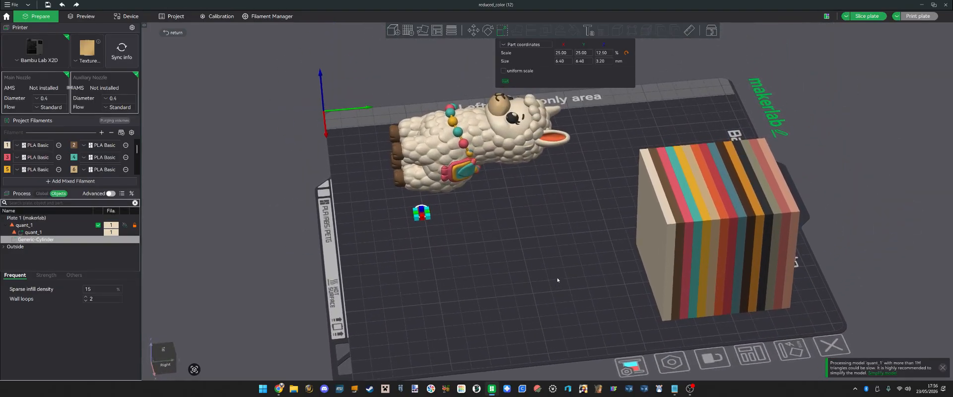
click(475, 34)
drag(490, 202, 522, 204)
drag(457, 304, 483, 316)
drag(632, 296, 645, 329)
drag(675, 281, 613, 281)
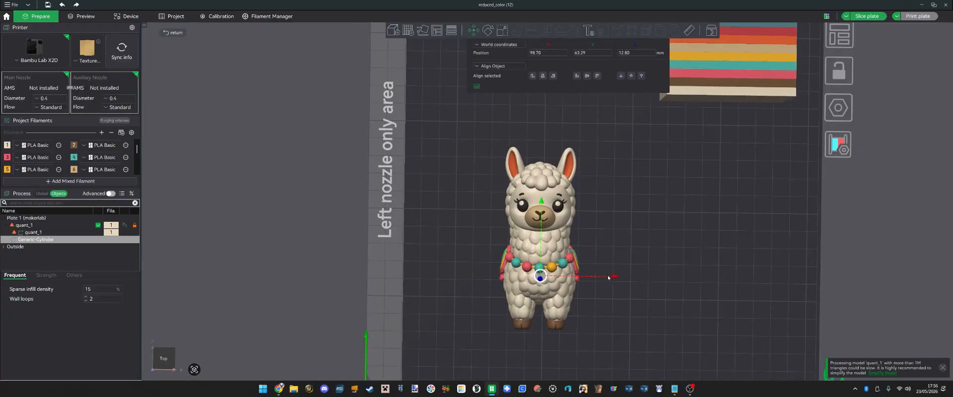
- Duplicate the negative cylinder and move one of the two about 40.79 mm along Y to the llama's head
key(ctrl+v)
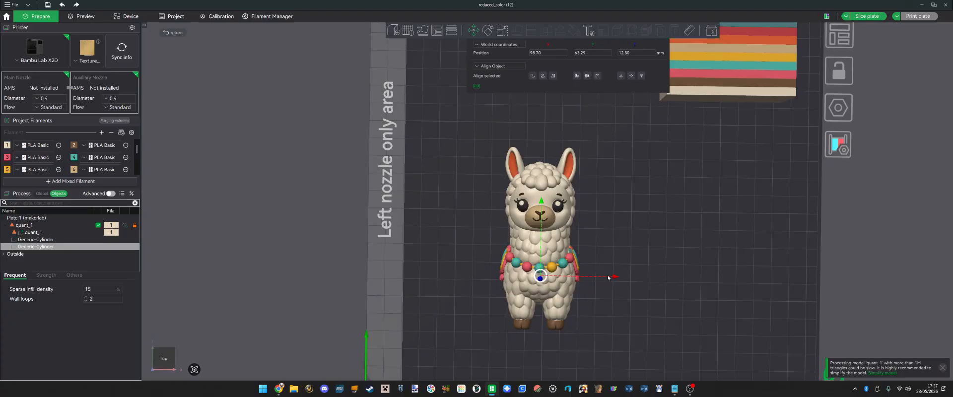
click(29, 241)
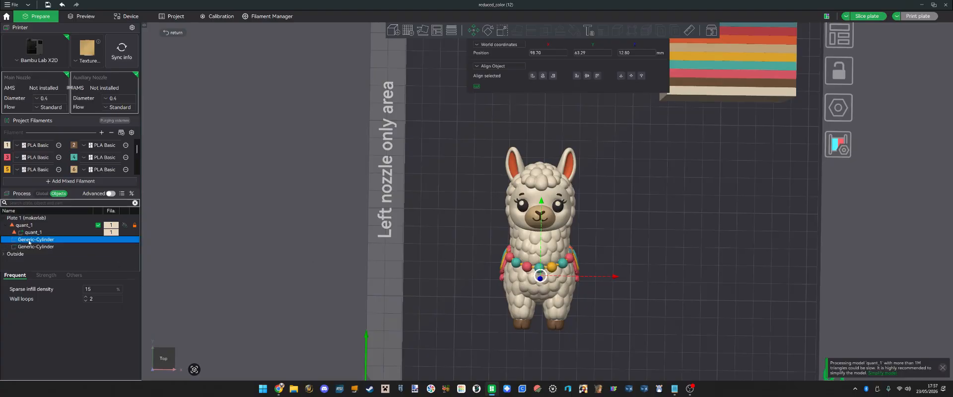
drag(542, 200, 537, 133)
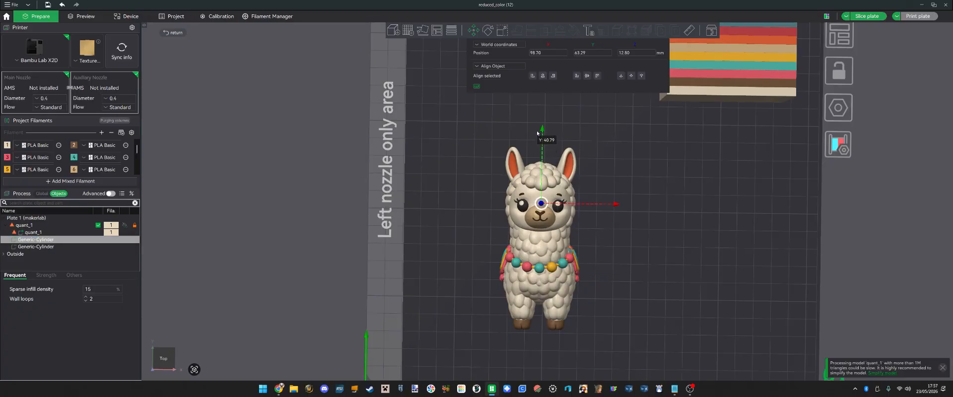
click(620, 276)
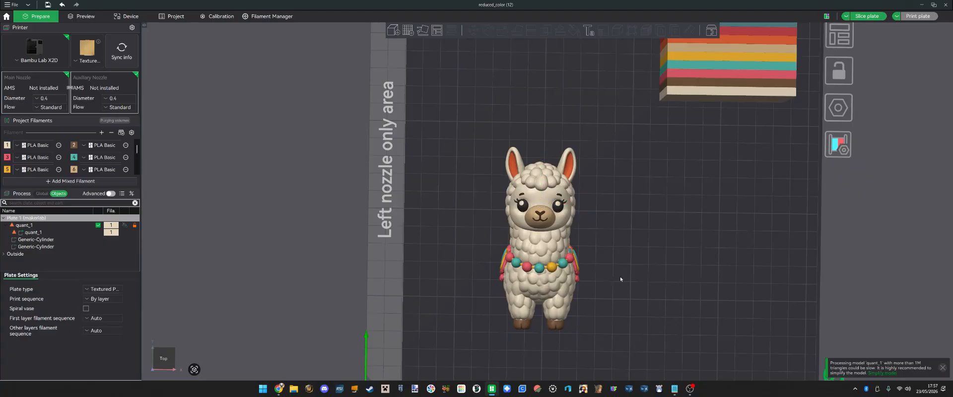
- Lower both negative cylinders along Z to just above the build plate, the one in the body to about Z 3.69 mm
drag(640, 287, 606, 258)
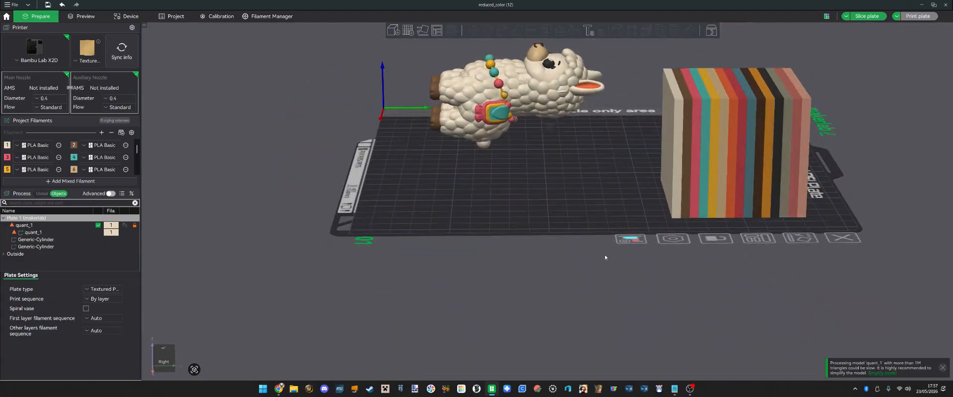
mouse_move(549, 203)
mouse_down()
mouse_move(537, 213)
mouse_move(538, 196)
mouse_move(538, 205)
mouse_up()
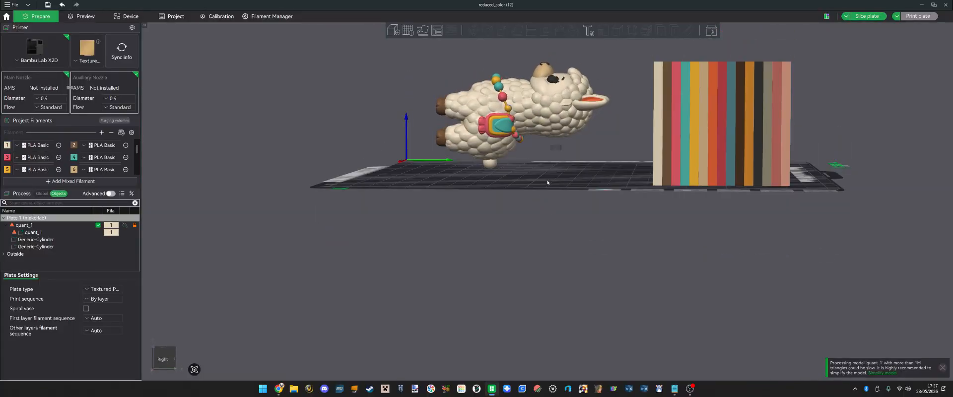
mouse_move(562, 165)
mouse_down()
mouse_move(553, 186)
mouse_move(553, 155)
mouse_up()
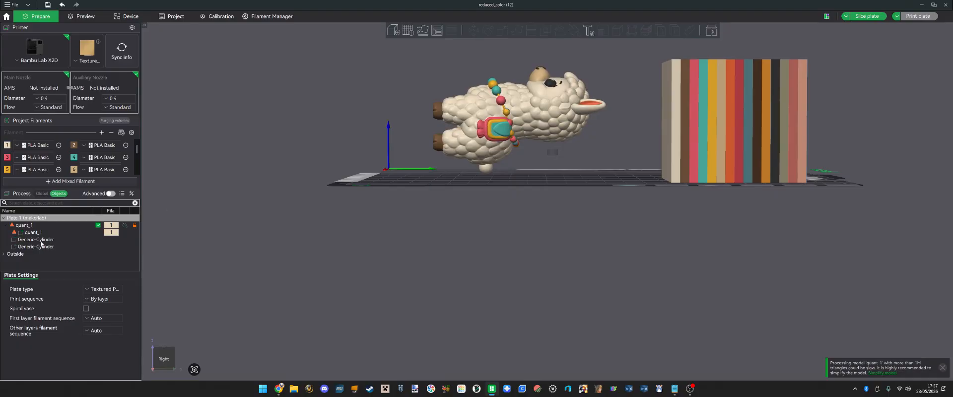
click(96, 239)
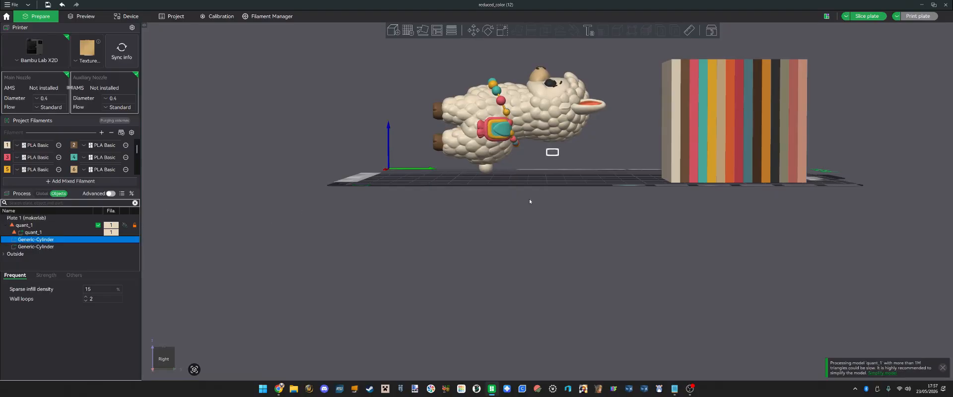
drag(529, 201, 540, 223)
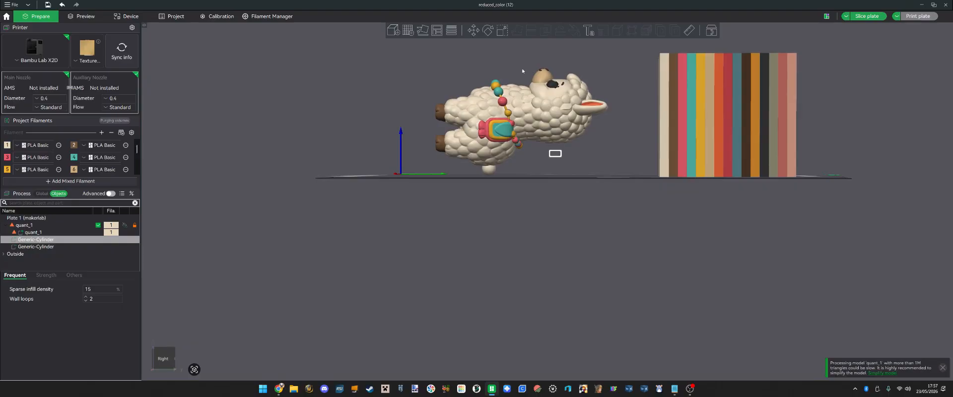
click(474, 31)
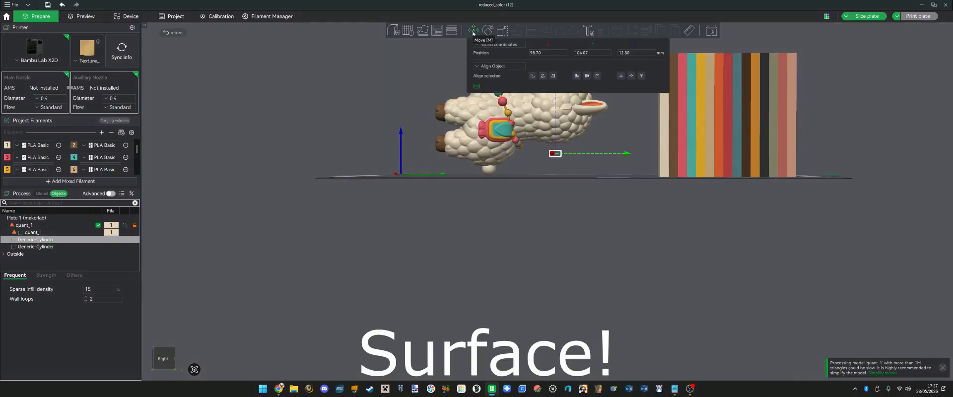
mouse_move(580, 193)
mouse_down()
mouse_move(570, 241)
mouse_move(576, 191)
mouse_up()
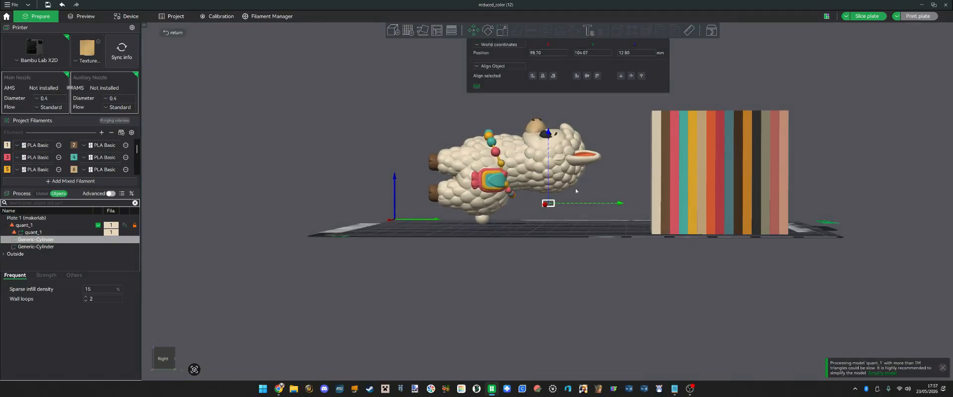
drag(571, 261, 572, 262)
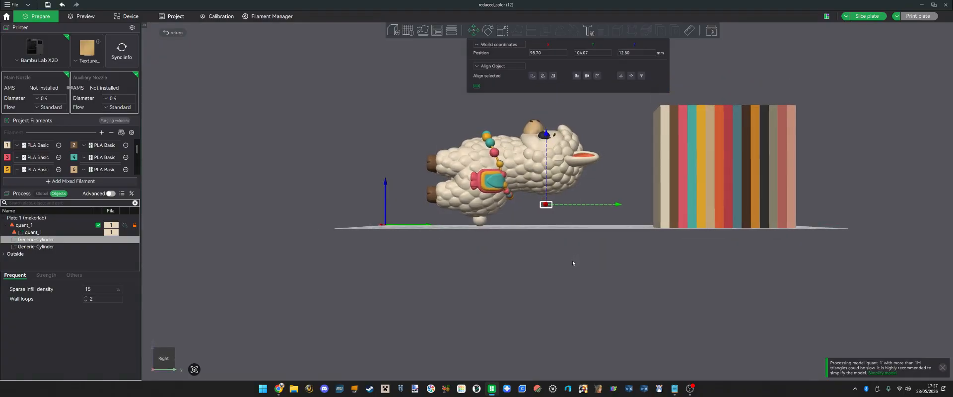
drag(547, 135, 544, 155)
drag(547, 151, 547, 151)
click(36, 247)
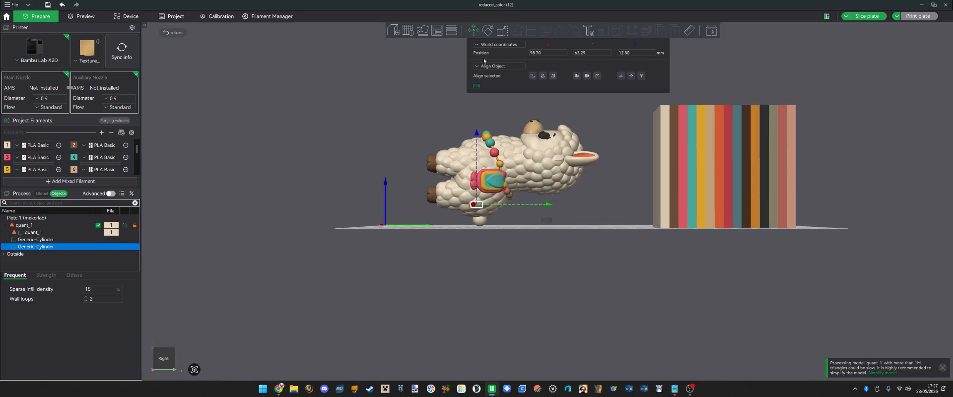
drag(476, 138, 475, 153)
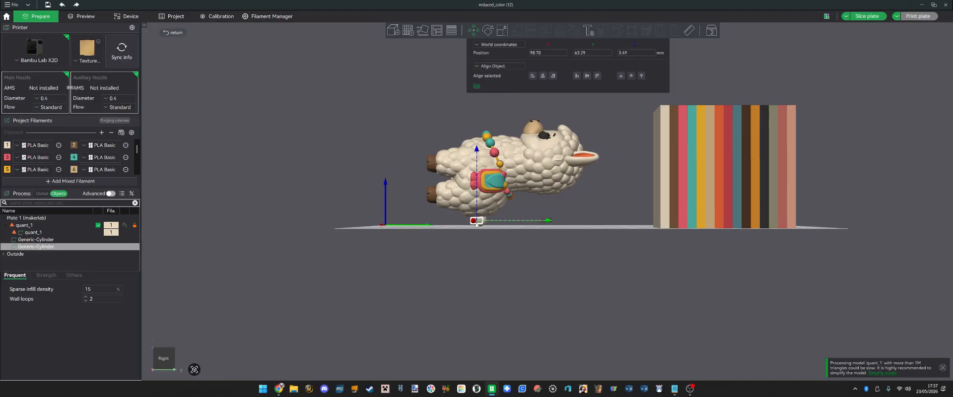
- Move only the llama part down about 31.51 mm along Z so its back half sinks below the build plate
click(550, 150)
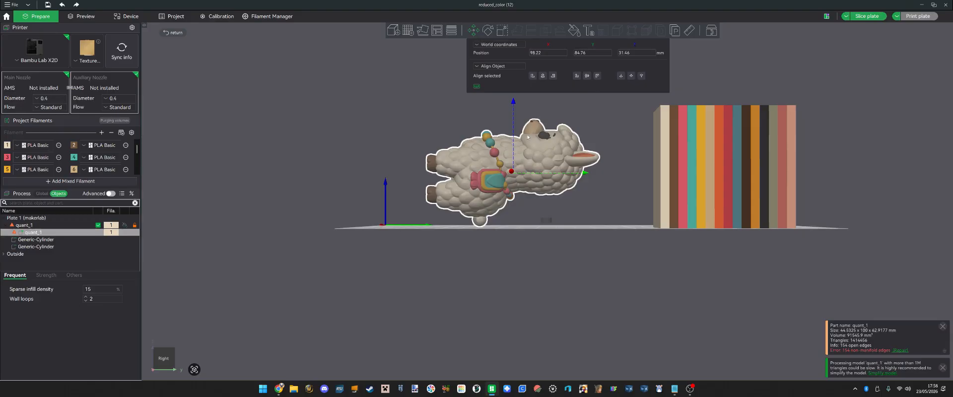
drag(514, 107, 509, 159)
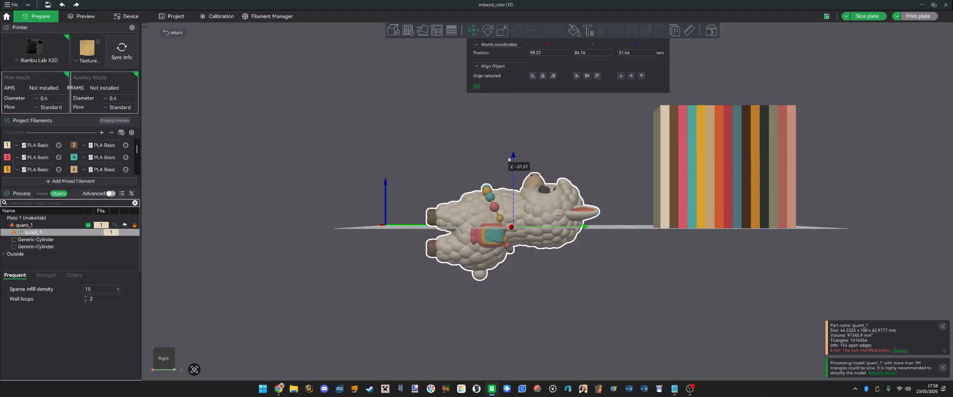
click(537, 269)
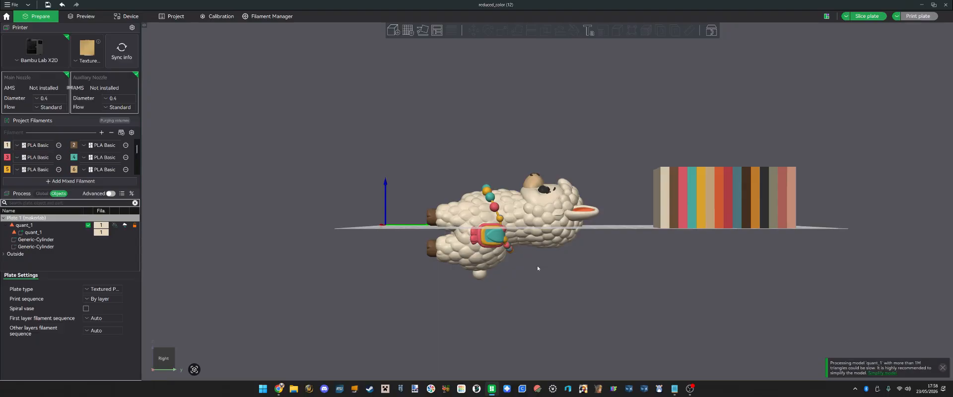
- Slice the plate without syncing the printer information and view the sliced llama from the side and above
click(87, 19)
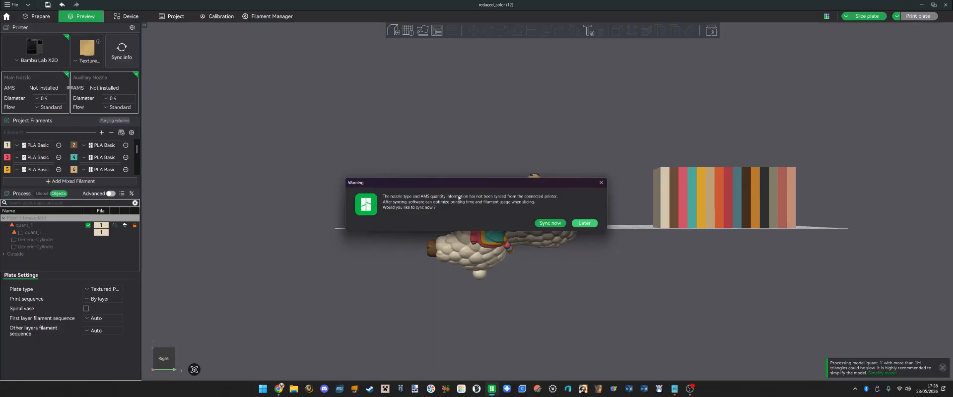
click(586, 223)
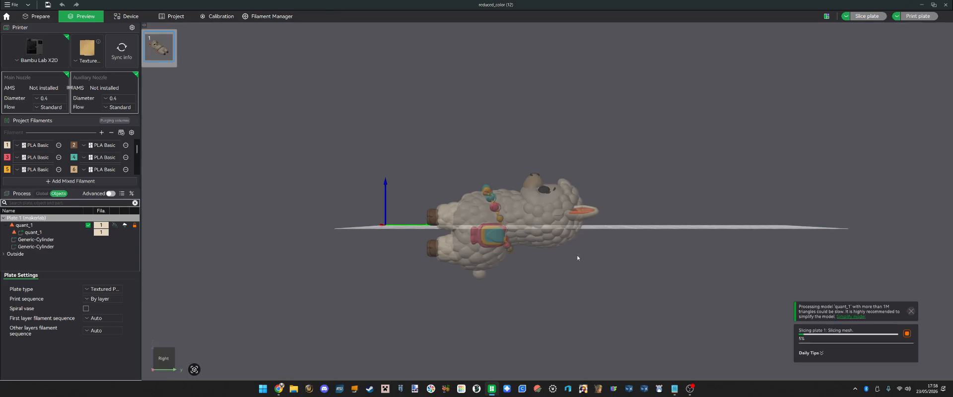
drag(559, 271, 587, 288)
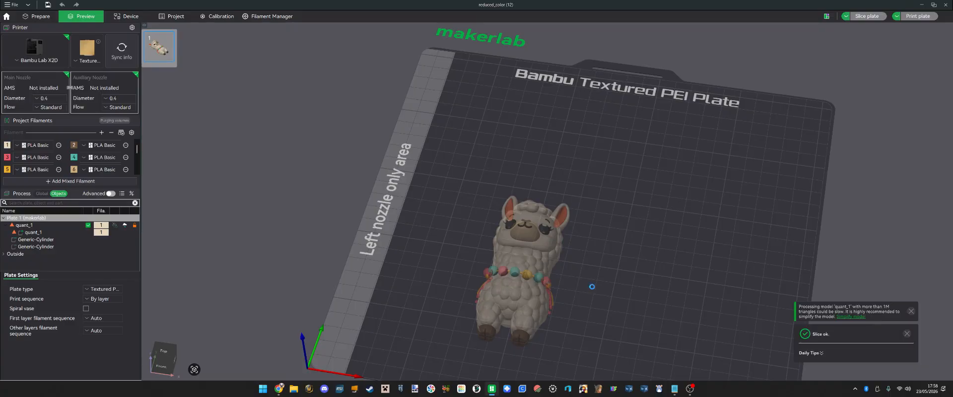
drag(607, 285, 582, 266)
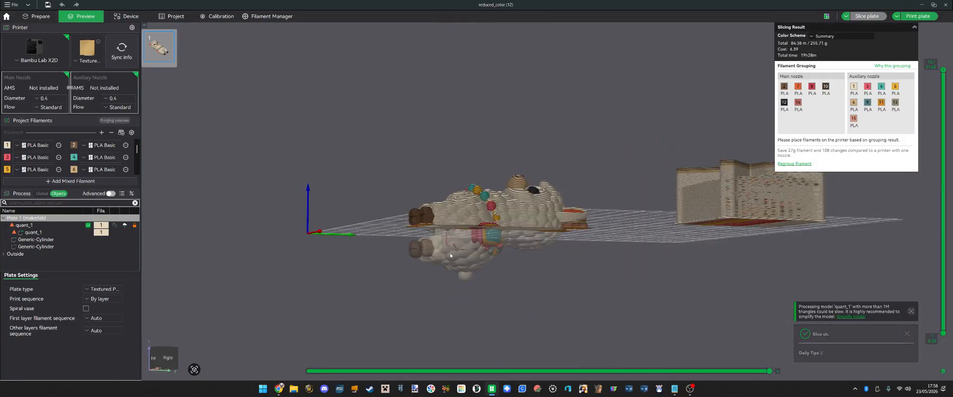
drag(521, 277, 631, 233)
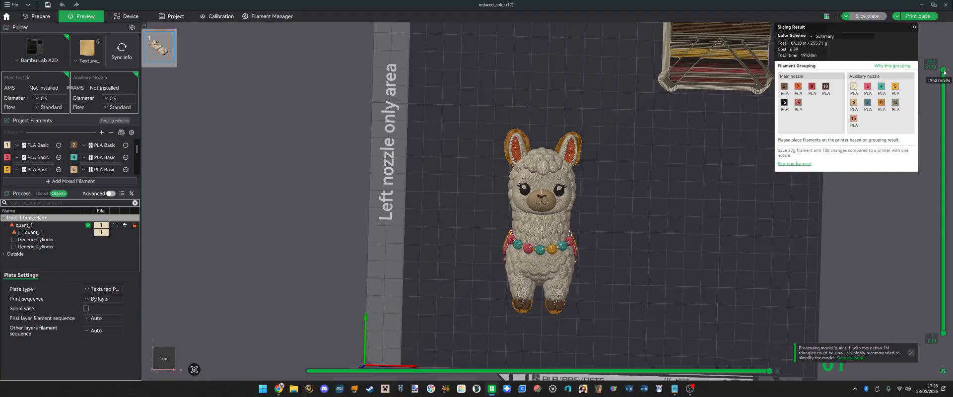
- Go down through the sliced layers to examine the two cylindrical recesses for unwanted supports
drag(944, 72, 919, 240)
drag(920, 243, 921, 276)
scroll(673, 247, up, 5)
scroll(657, 189, up, 4)
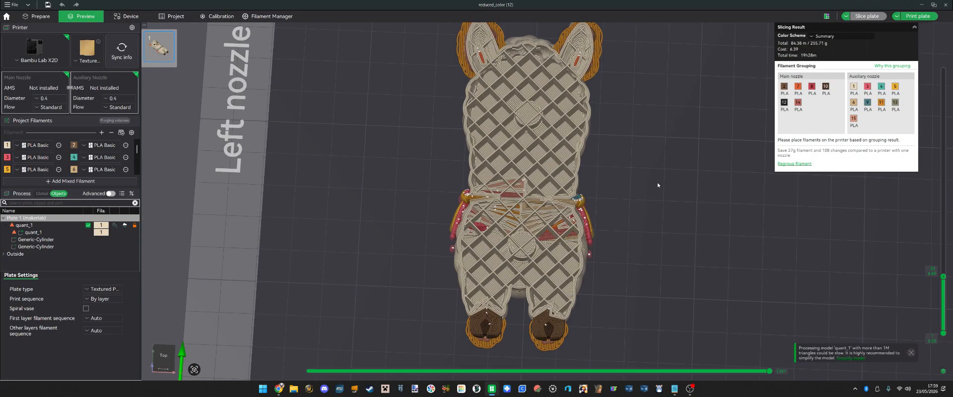
drag(657, 186, 658, 182)
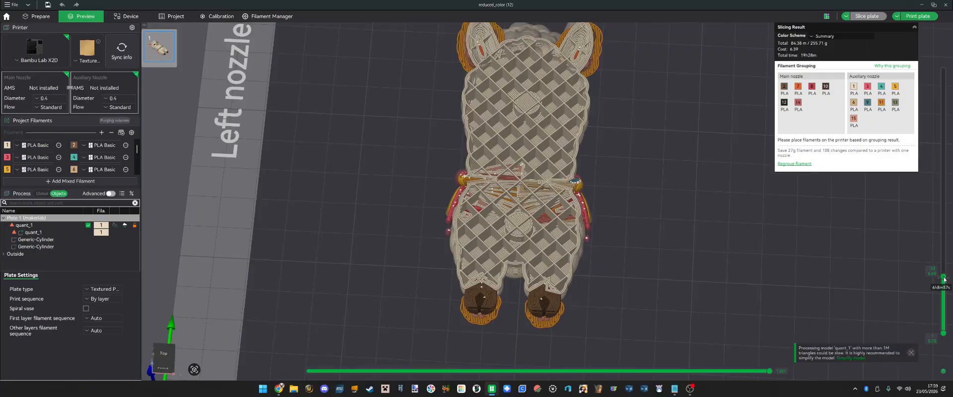
drag(943, 276, 943, 295)
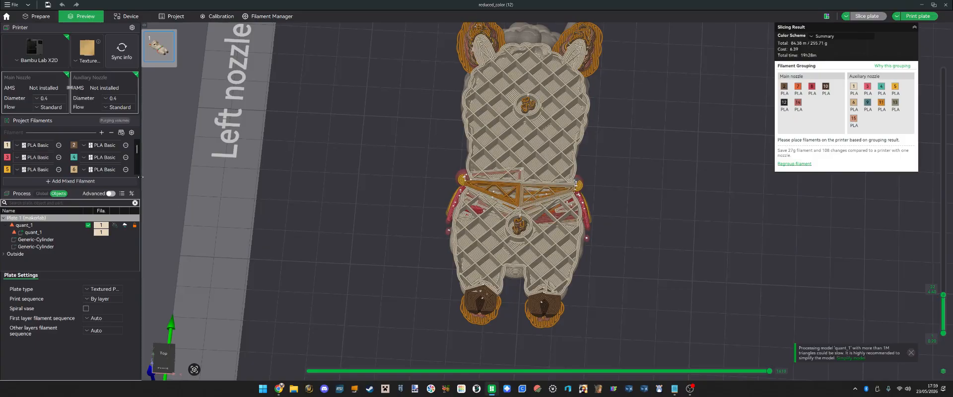
- Enable tree(auto) supports on the build plate only in the global process settings and re-slice without syncing the printer
click(42, 194)
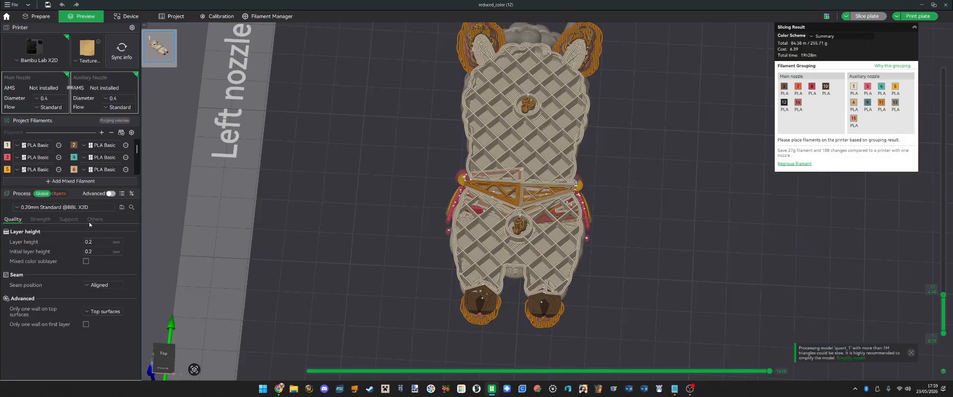
click(69, 219)
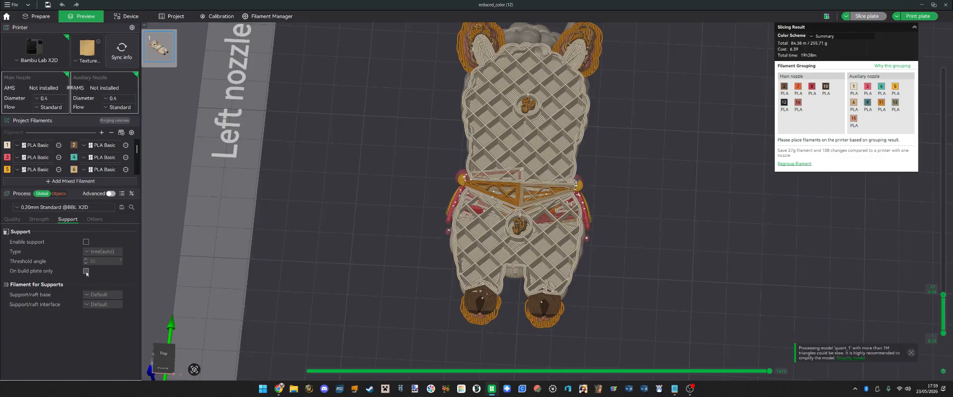
click(86, 242)
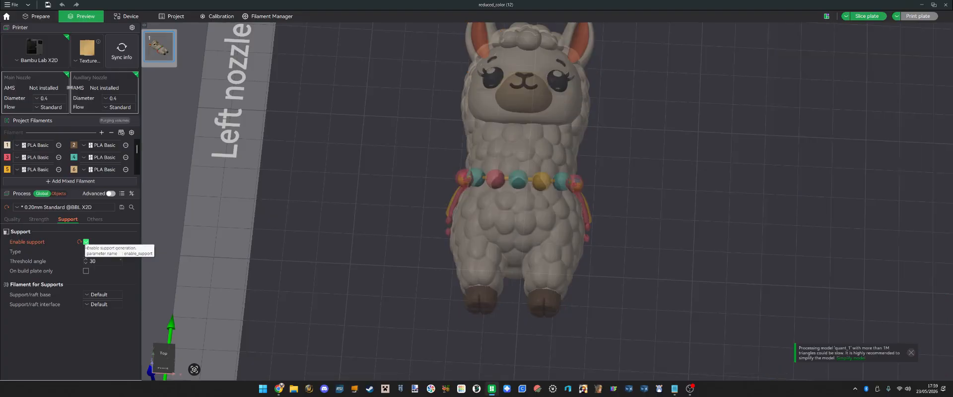
click(87, 271)
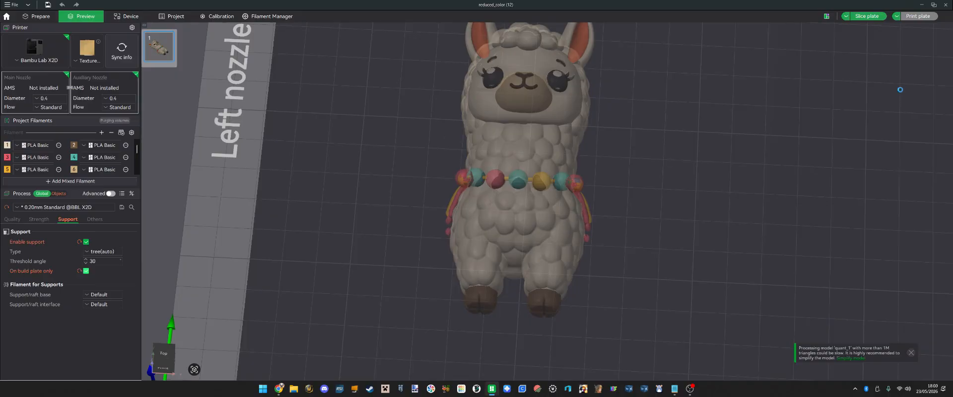
click(869, 16)
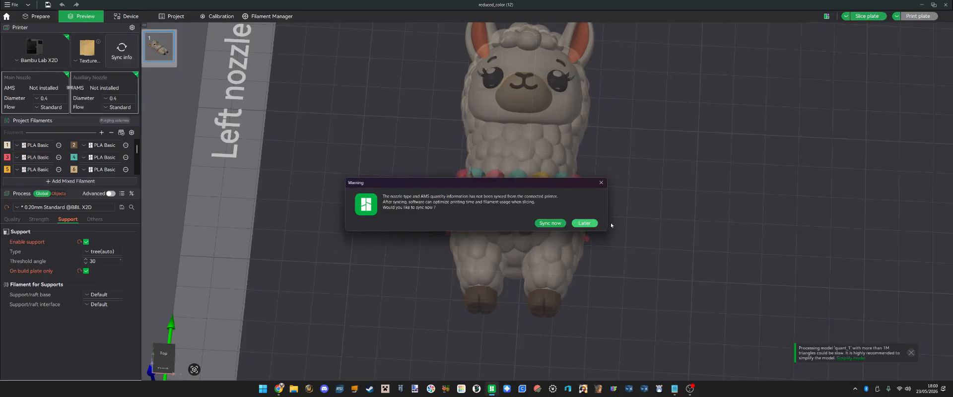
click(589, 224)
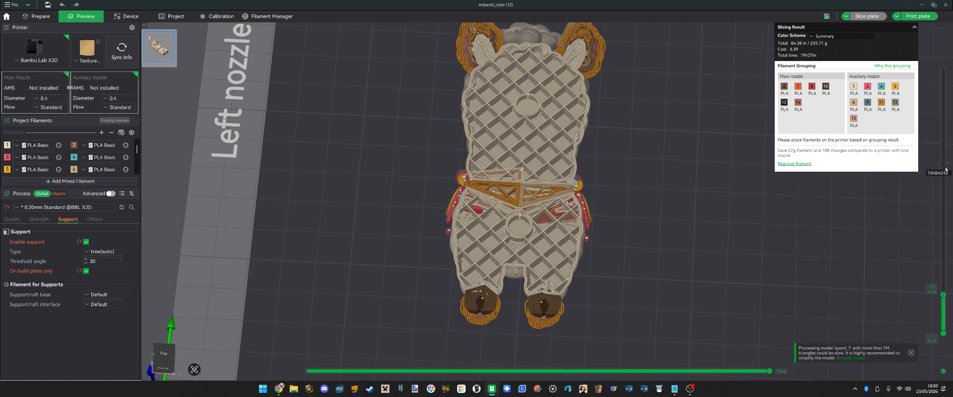
- Add a print pause at the layer where the two cylindrical recesses are about to be covered
mouse_move(943, 295)
mouse_down()
mouse_move(946, 321)
mouse_move(939, 292)
mouse_up()
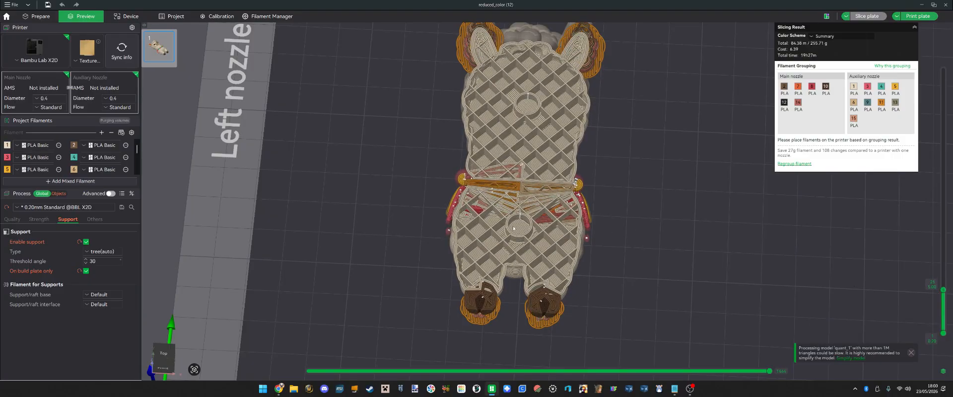
right_click(943, 291)
click(924, 296)
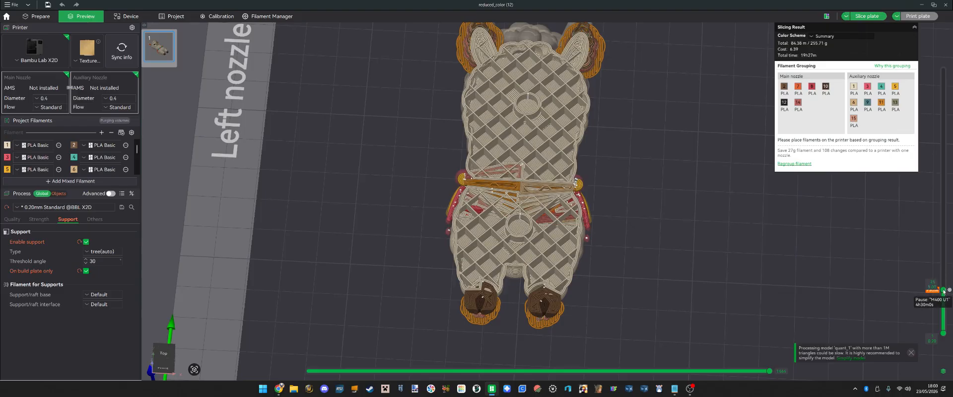
- Show all the layers and examine the complete llama preview from the side, front and top
drag(943, 292, 952, 56)
right_drag(682, 213, 675, 237)
drag(675, 236, 676, 238)
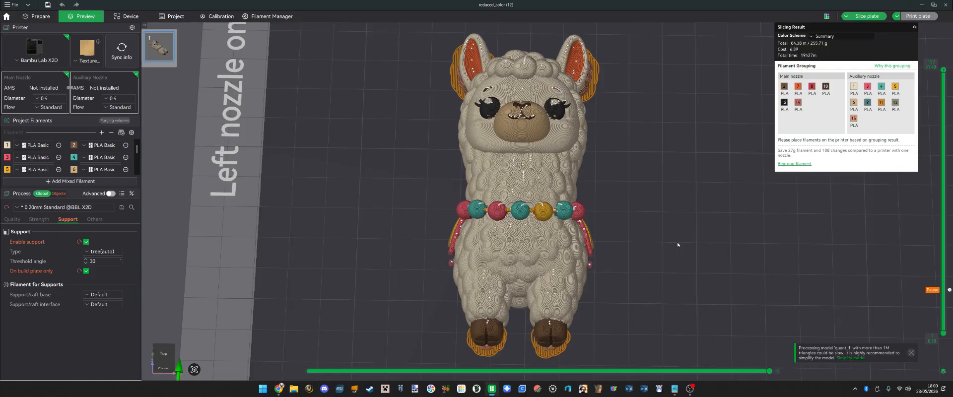
drag(673, 245, 607, 289)
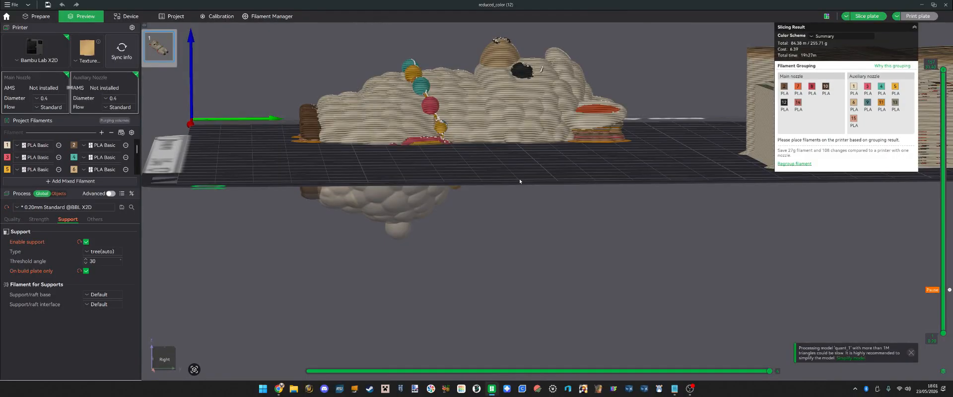
drag(519, 177, 510, 171)
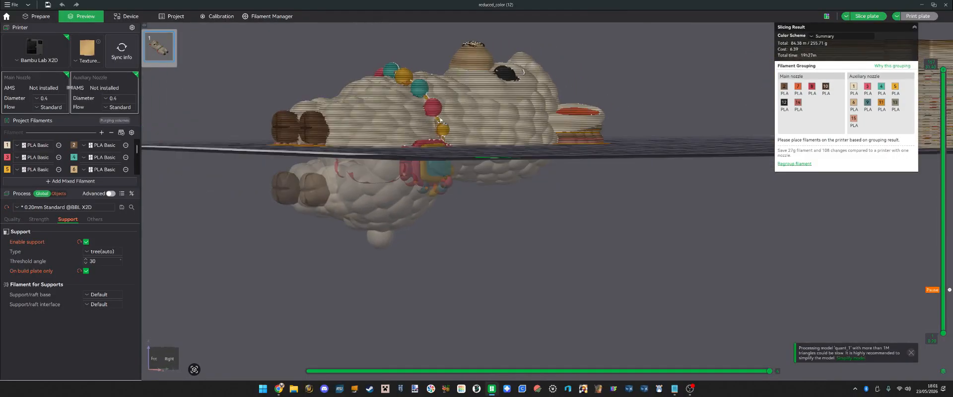
key(1)
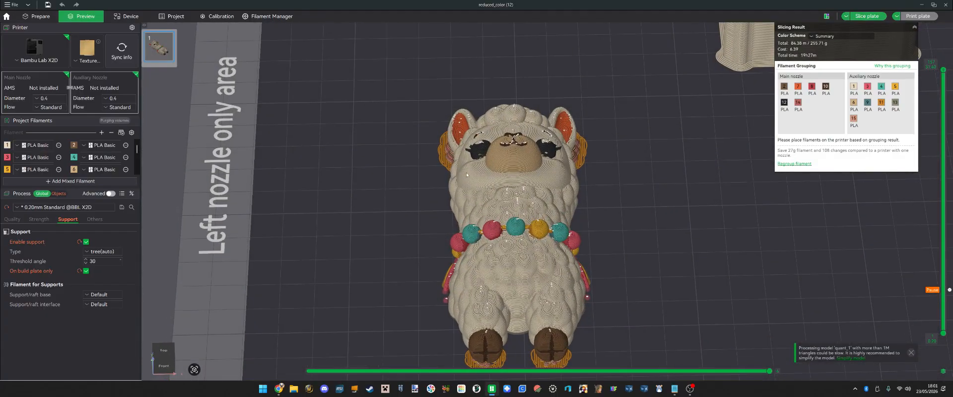
drag(624, 216, 611, 177)
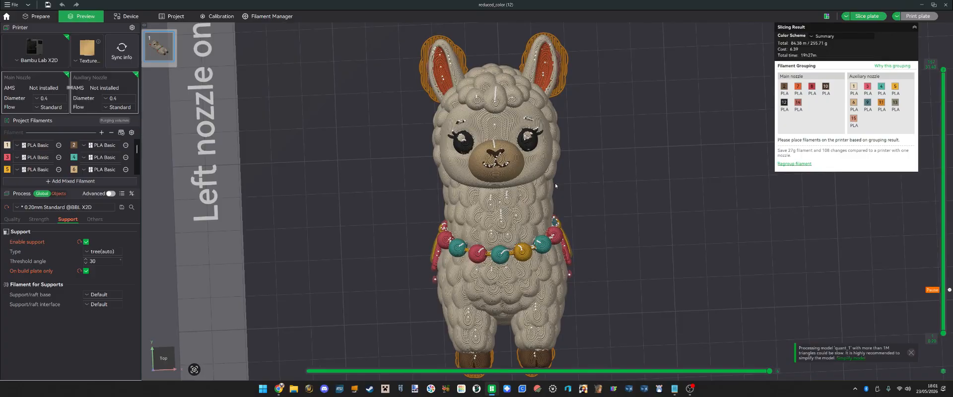
drag(555, 183, 619, 206)
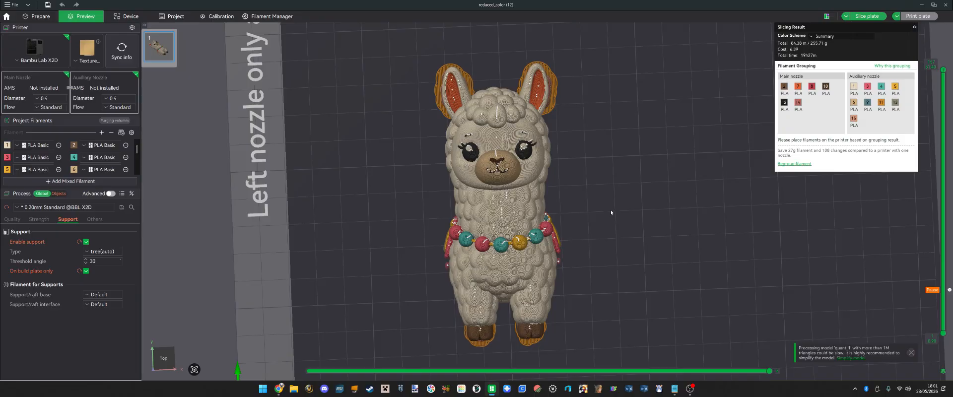
drag(610, 210, 606, 221)
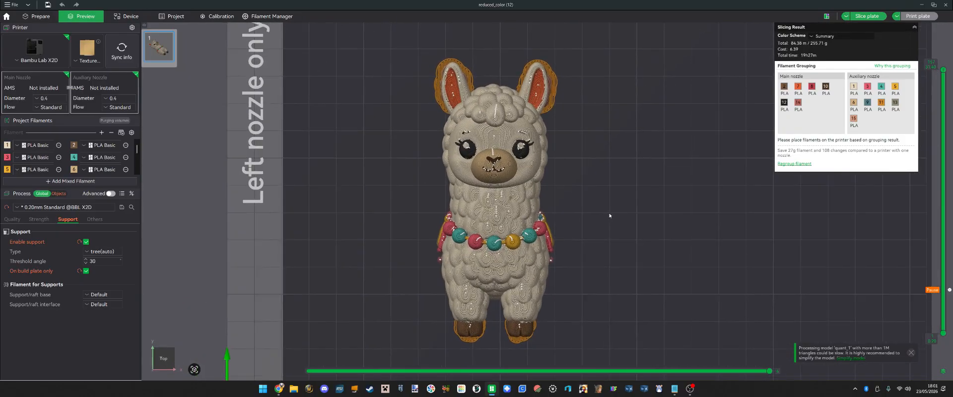